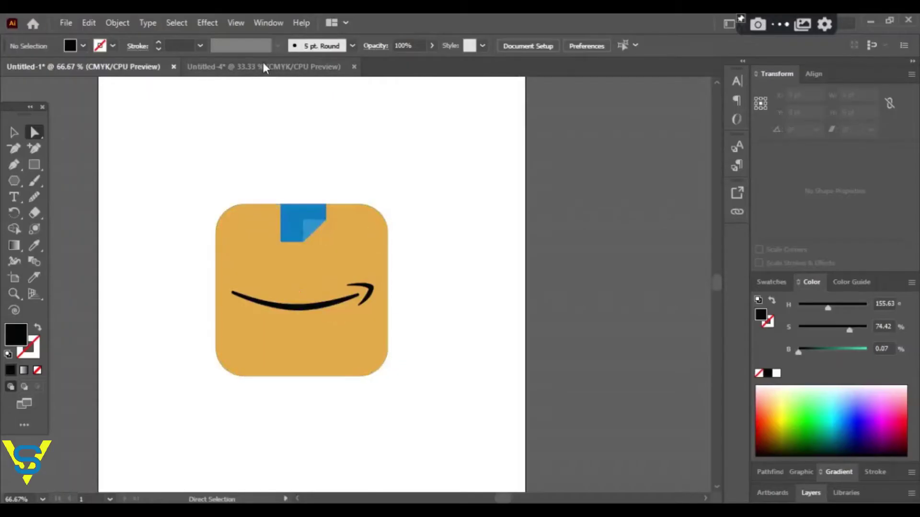
Draw a large orange 397 pt square and round its corners.
{"action": "left_click", "coordinate": [262, 64]}
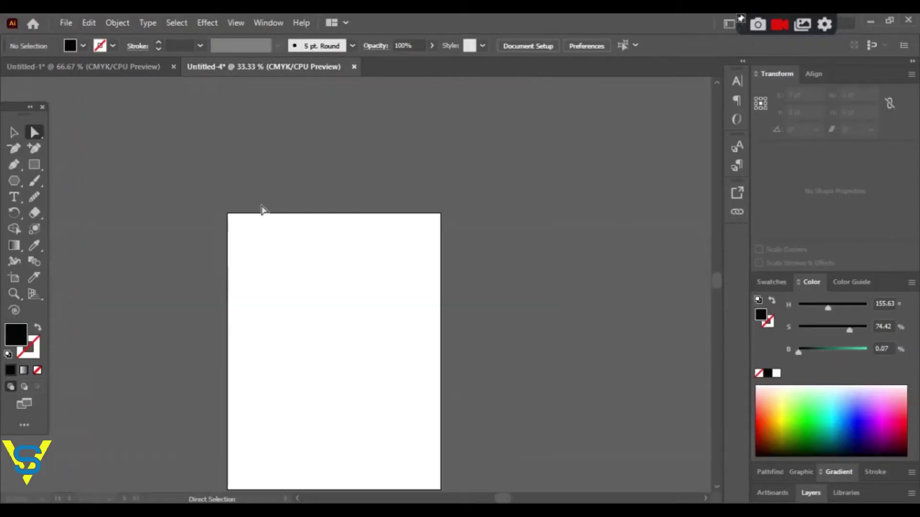
{"action": "scroll", "coordinate": [263, 261], "scroll_direction": "up", "scroll_amount": 1}
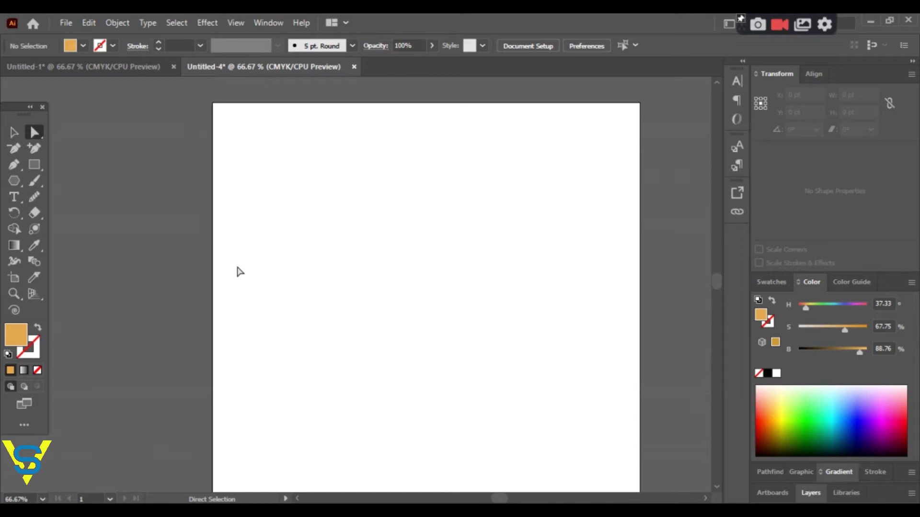
{"action": "scroll", "coordinate": [239, 272], "scroll_direction": "down", "scroll_amount": 1}
{"action": "left_click", "coordinate": [34, 165]}
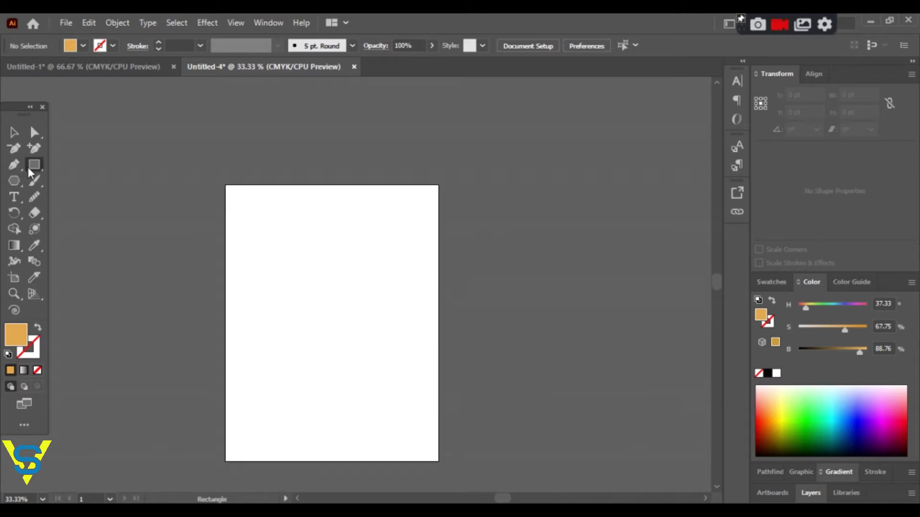
{"action": "scroll", "coordinate": [238, 295], "scroll_direction": "up", "scroll_amount": 1}
{"action": "left_click_drag", "start_coordinate": [277, 211], "coordinate": [483, 417]}
{"action": "left_click", "coordinate": [34, 132]}
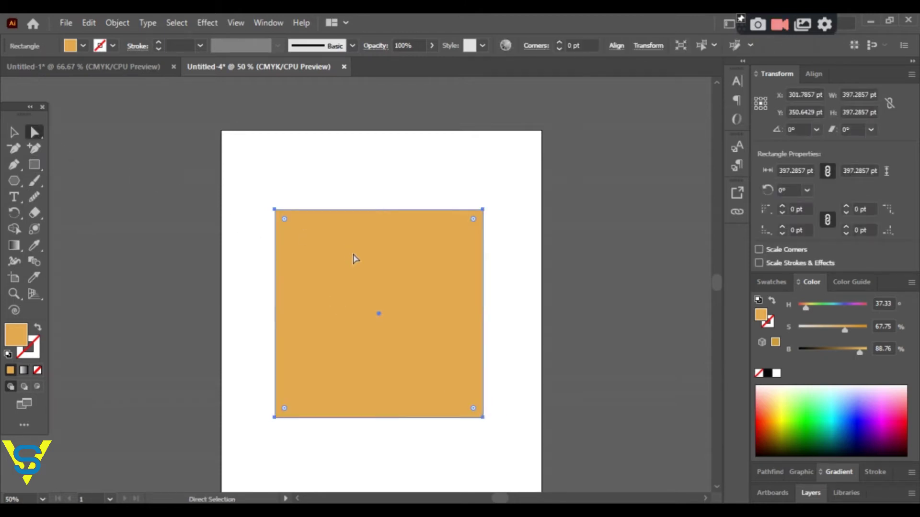
{"action": "left_click_drag", "start_coordinate": [285, 221], "coordinate": [314, 247]}
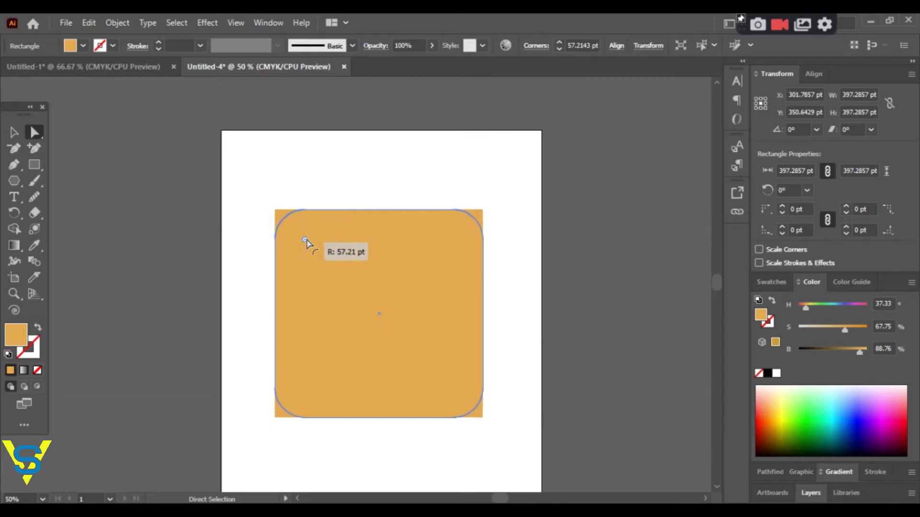
Draw a small 87.75 × 75.86 pt rectangle at the square's top centre.
{"action": "left_click", "coordinate": [34, 168]}
{"action": "scroll", "coordinate": [421, 273], "scroll_direction": "up", "scroll_amount": 1}
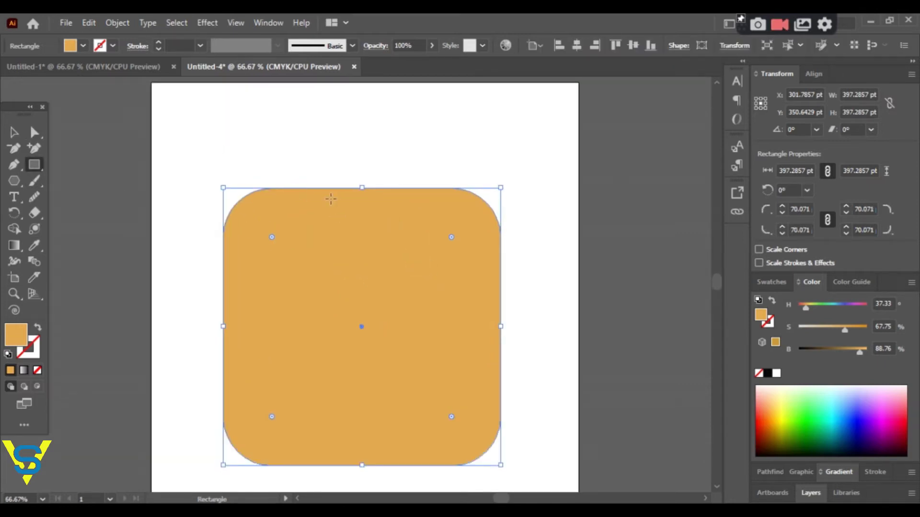
{"action": "mouse_move", "coordinate": [334, 187]}
{"action": "left_mouse_down"}
{"action": "mouse_move", "coordinate": [397, 251]}
{"action": "mouse_move", "coordinate": [394, 241]}
{"action": "left_mouse_up"}
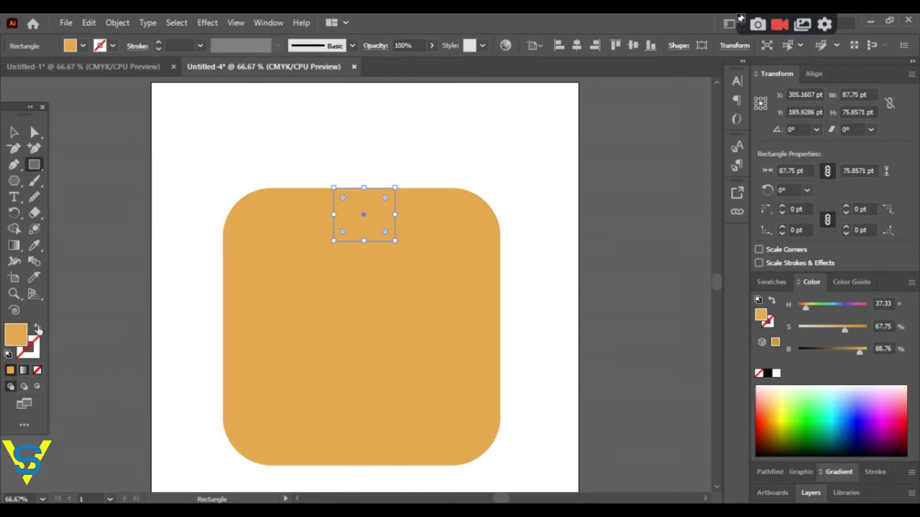
Fill the small top rectangle with blue 4B95E0.
{"action": "double_click", "coordinate": [19, 335]}
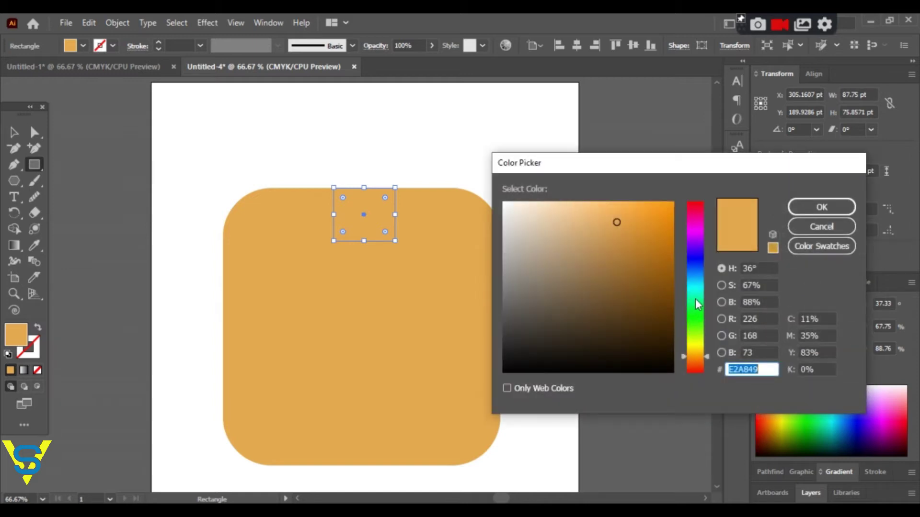
{"action": "left_click", "coordinate": [696, 282]}
{"action": "left_click_drag", "start_coordinate": [695, 280], "coordinate": [695, 273]}
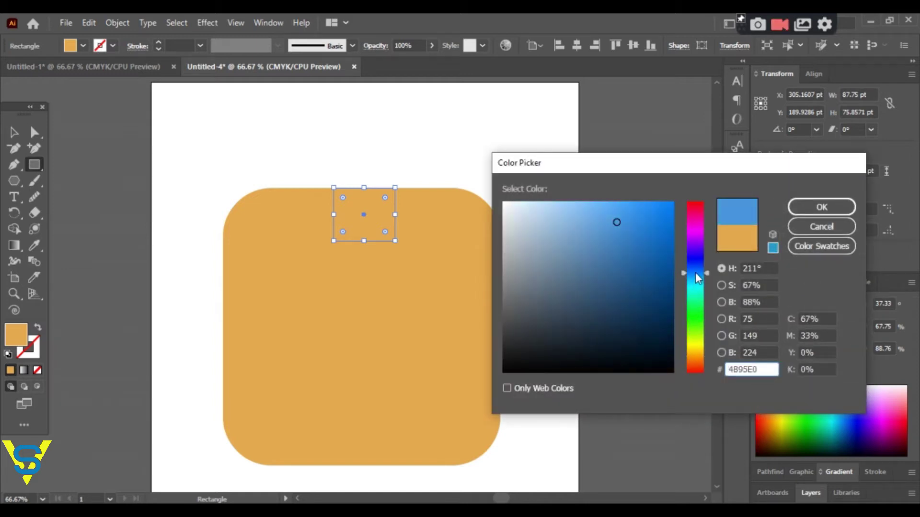
{"action": "left_click", "coordinate": [839, 207]}
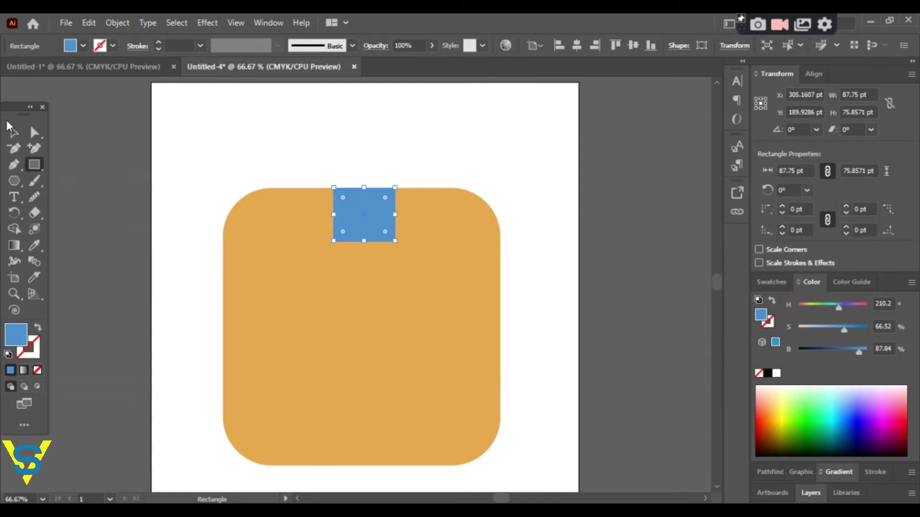
Draw an inverted 86.85 × 75.21 pt blue triangle above the square, slightly darker.
{"action": "left_click", "coordinate": [19, 181]}
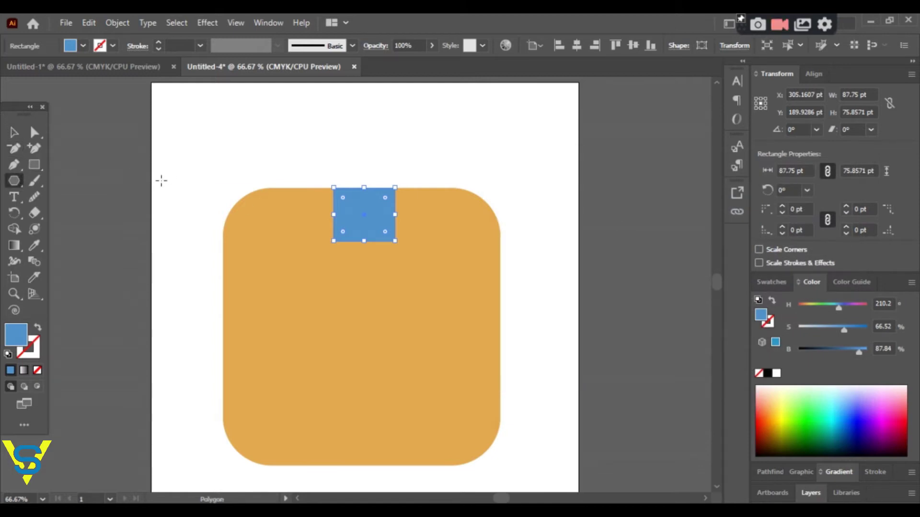
{"action": "mouse_move", "coordinate": [334, 124]}
{"action": "left_mouse_down"}
{"action": "mouse_move", "coordinate": [317, 155]}
{"action": "mouse_move", "coordinate": [333, 159]}
{"action": "left_mouse_up"}
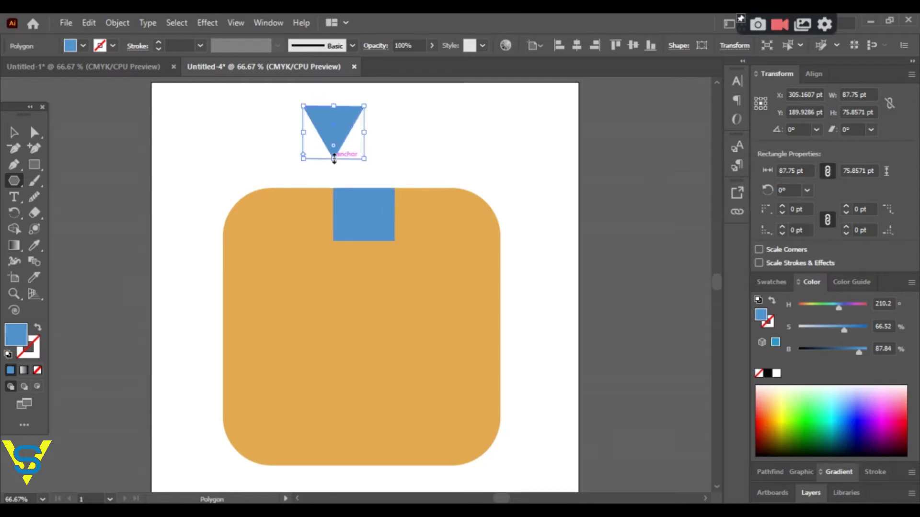
{"action": "left_click", "coordinate": [15, 134]}
{"action": "scroll", "coordinate": [324, 125], "scroll_direction": "up", "scroll_amount": 2}
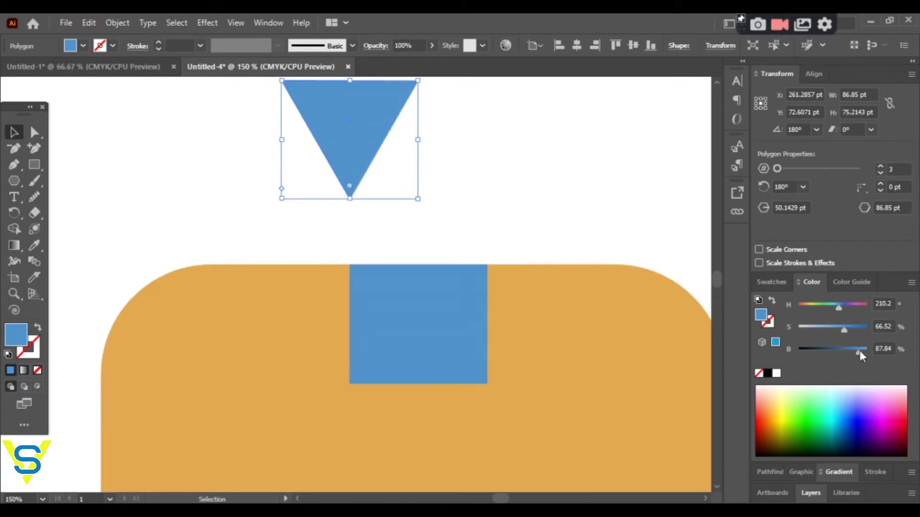
{"action": "mouse_move", "coordinate": [855, 351]}
{"action": "left_mouse_down"}
{"action": "mouse_move", "coordinate": [837, 331]}
{"action": "mouse_move", "coordinate": [860, 353]}
{"action": "left_mouse_up"}
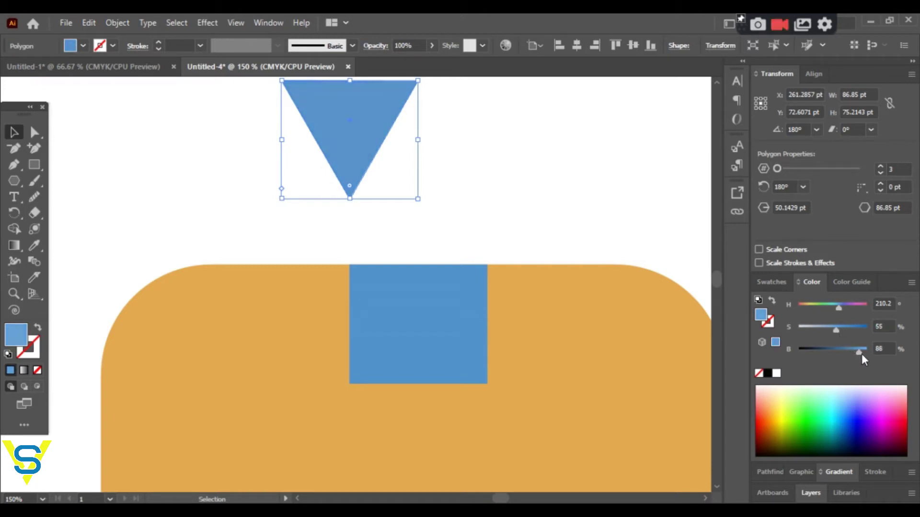
Make the rectangle a more saturated blue and move the triangle onto it.
{"action": "left_click", "coordinate": [472, 323]}
{"action": "mouse_move", "coordinate": [841, 331]}
{"action": "left_mouse_down"}
{"action": "mouse_move", "coordinate": [858, 328]}
{"action": "mouse_move", "coordinate": [856, 353]}
{"action": "left_mouse_up"}
{"action": "mouse_move", "coordinate": [367, 128]}
{"action": "left_mouse_down"}
{"action": "mouse_move", "coordinate": [442, 288]}
{"action": "mouse_move", "coordinate": [441, 316]}
{"action": "left_mouse_up"}
Resize the triangle to 83.175 × 50.14 pt and pull its top-left corner toward the centre.
{"action": "scroll", "coordinate": [477, 288], "scroll_direction": "up", "scroll_amount": 1}
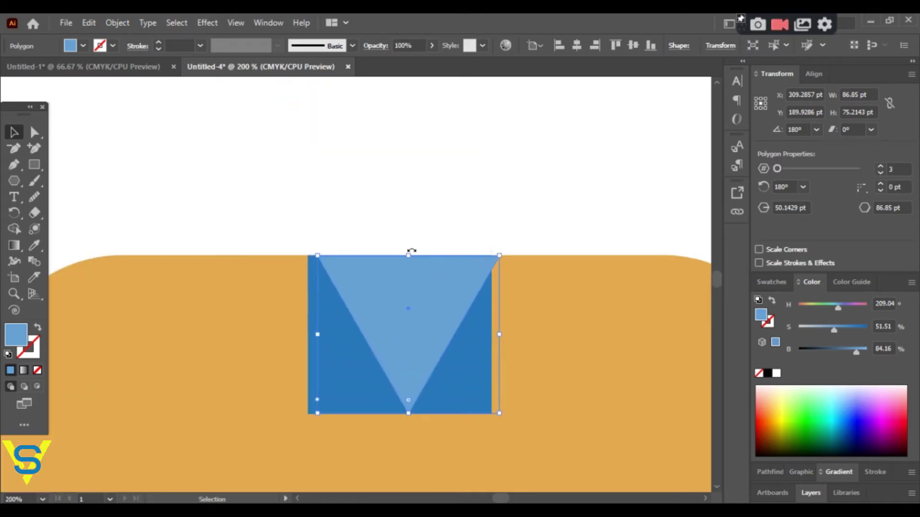
{"action": "left_click_drag", "start_coordinate": [408, 255], "coordinate": [407, 310]}
{"action": "left_click_drag", "start_coordinate": [499, 309], "coordinate": [492, 310]}
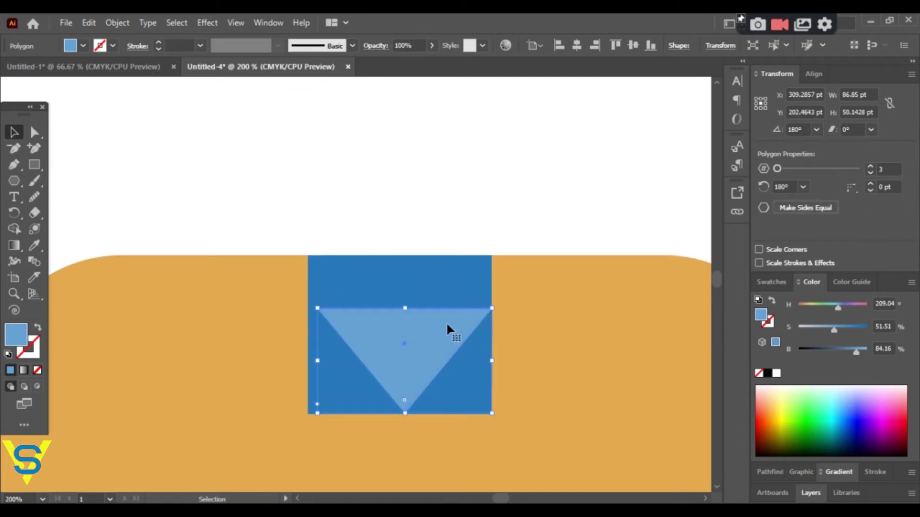
{"action": "left_click", "coordinate": [34, 133]}
{"action": "left_click_drag", "start_coordinate": [319, 310], "coordinate": [401, 309]}
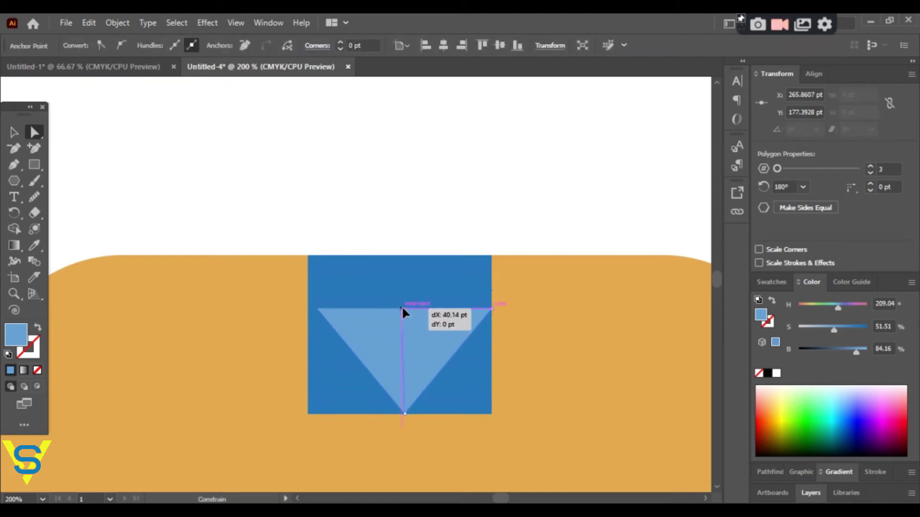
Finish turning the triangle into a right triangle and select the blue rectangle.
{"action": "left_click_drag", "start_coordinate": [401, 309], "coordinate": [405, 309]}
{"action": "left_click", "coordinate": [481, 372]}
{"action": "scroll", "coordinate": [482, 373], "scroll_direction": "up", "scroll_amount": 1}
{"action": "scroll", "coordinate": [482, 371], "scroll_direction": "up", "scroll_amount": 2}
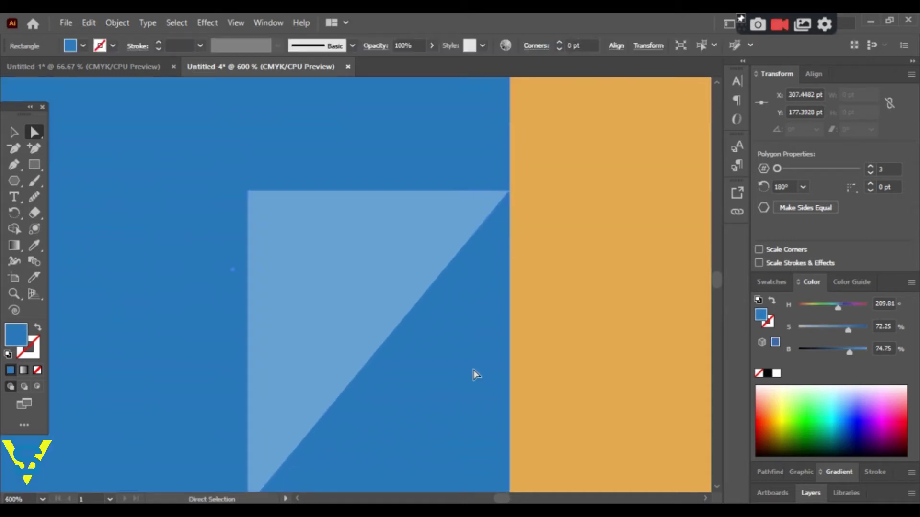
{"action": "scroll", "coordinate": [474, 374], "scroll_direction": "down", "scroll_amount": 1}
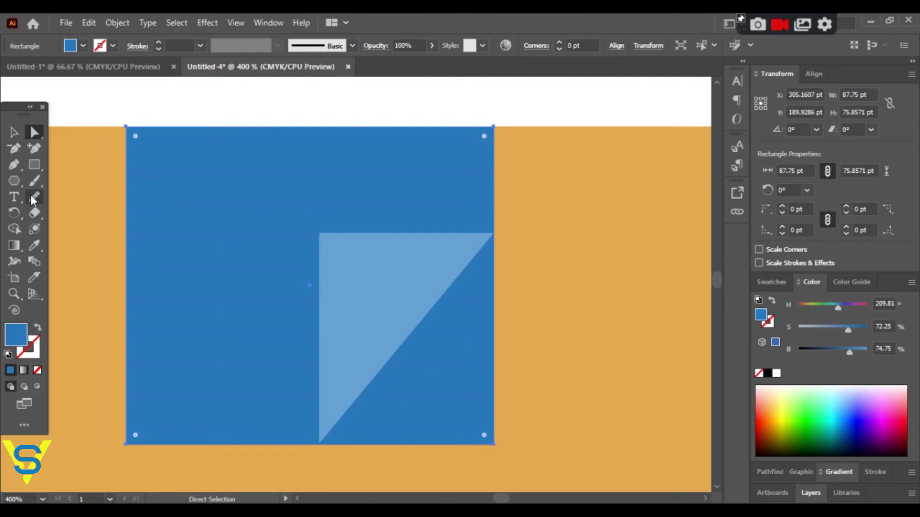
Add anchor points on the rectangle's bottom edge where the triangle meets it.
{"action": "left_click", "coordinate": [34, 148]}
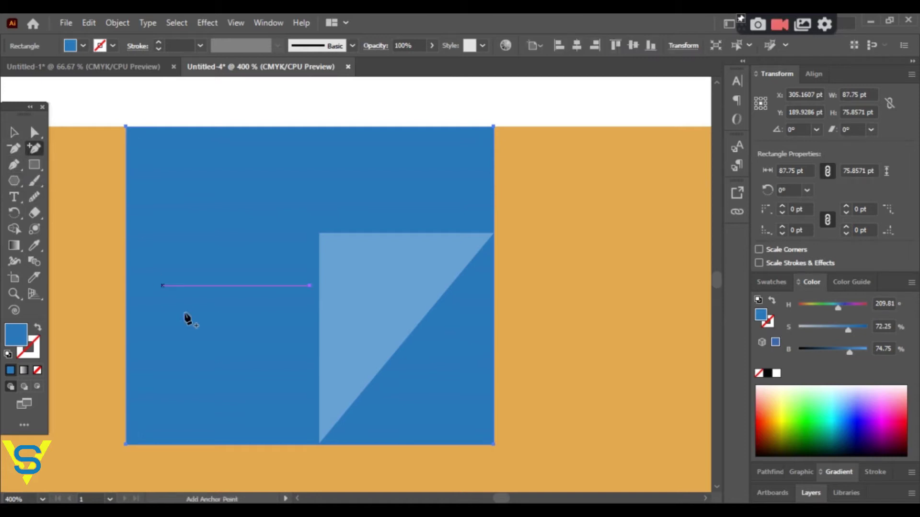
{"action": "scroll", "coordinate": [320, 447], "scroll_direction": "up", "scroll_amount": 1}
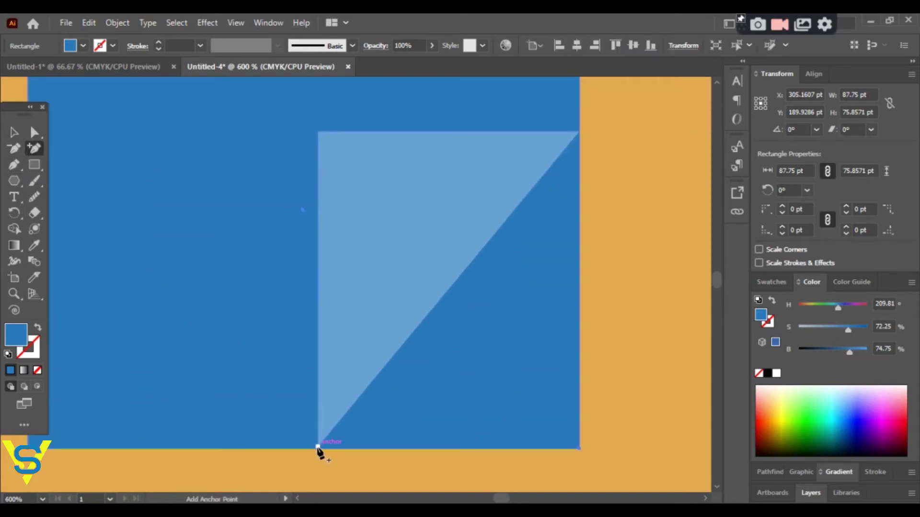
{"action": "left_click", "coordinate": [317, 448]}
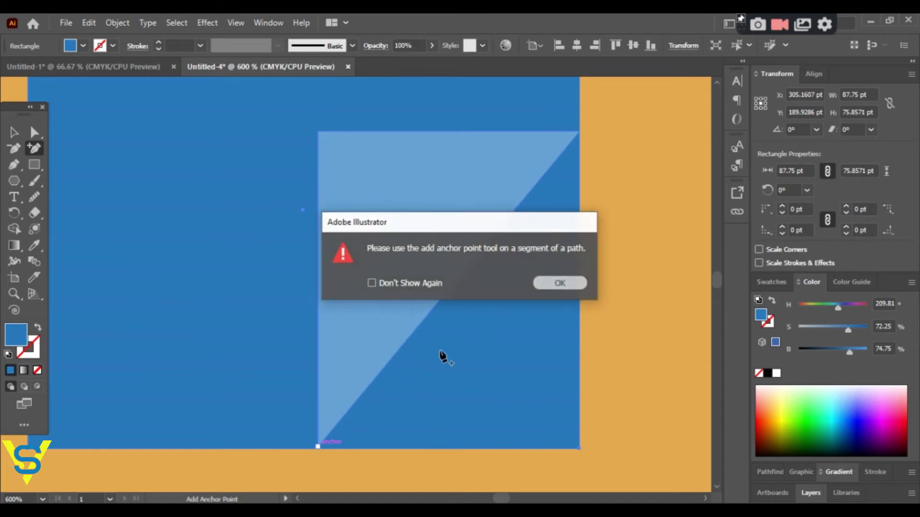
{"action": "key", "text": "Return"}
{"action": "scroll", "coordinate": [312, 450], "scroll_direction": "up", "scroll_amount": 3}
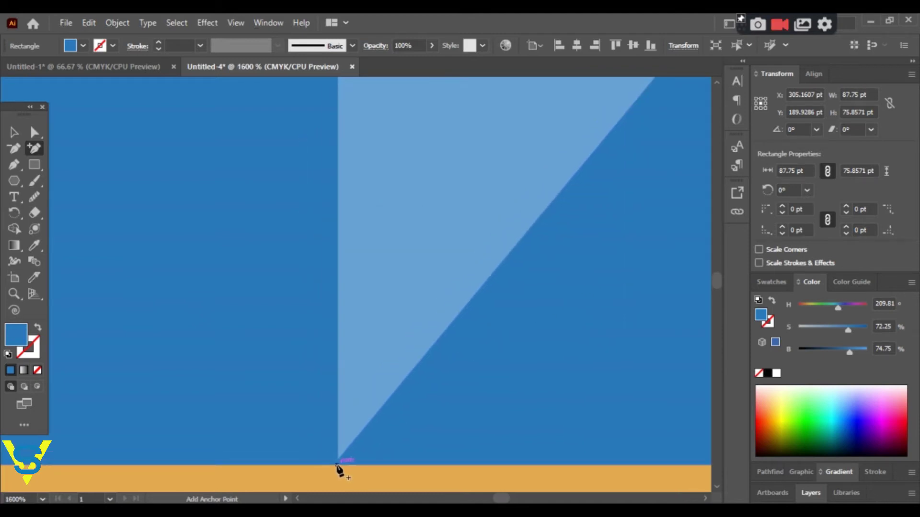
{"action": "left_click", "coordinate": [337, 464]}
{"action": "mouse_move", "coordinate": [573, 319]}
{"action": "left_mouse_down"}
{"action": "mouse_move", "coordinate": [448, 365]}
{"action": "mouse_move", "coordinate": [571, 284]}
{"action": "mouse_move", "coordinate": [557, 312]}
{"action": "left_mouse_up"}
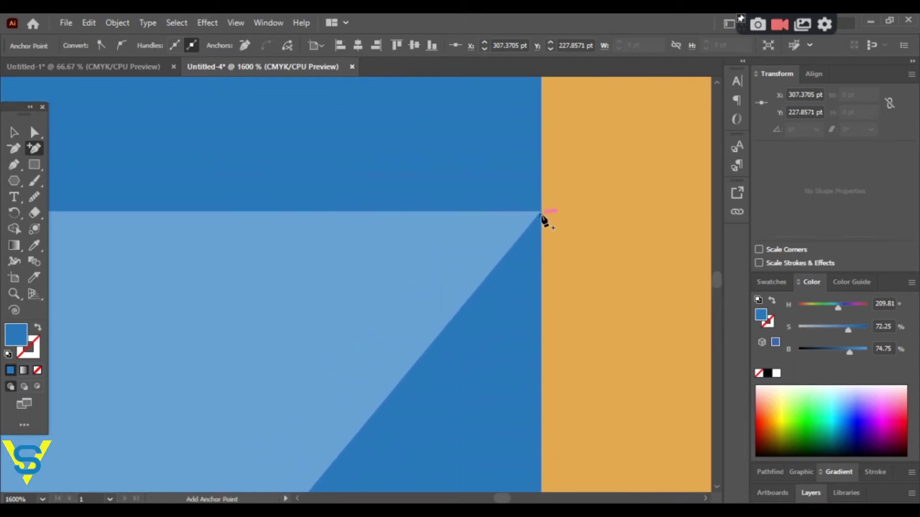
{"action": "scroll", "coordinate": [500, 274], "scroll_direction": "down", "scroll_amount": 5}
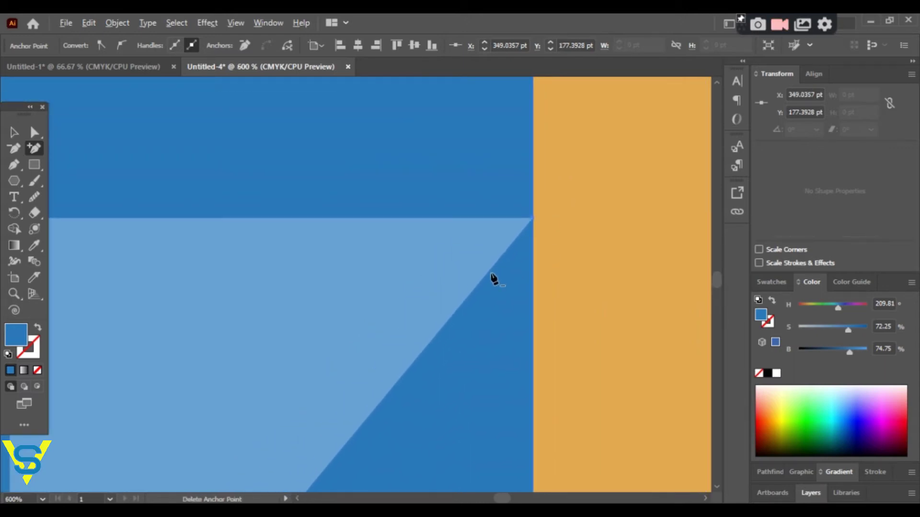
Drag the rectangle's bottom-right corner diagonally inward to fold the tab, then deselect.
{"action": "left_click", "coordinate": [31, 135]}
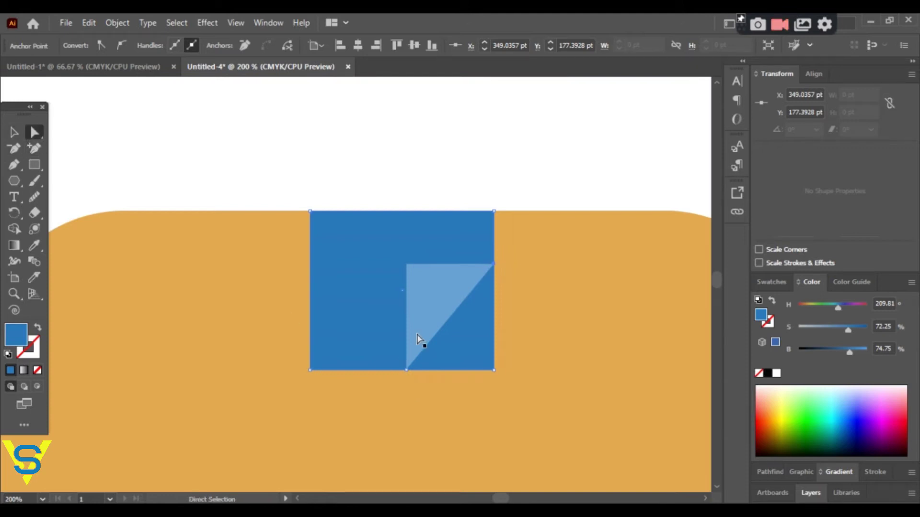
{"action": "left_click_drag", "start_coordinate": [494, 370], "coordinate": [461, 344]}
{"action": "key", "text": "ctrl+z"}
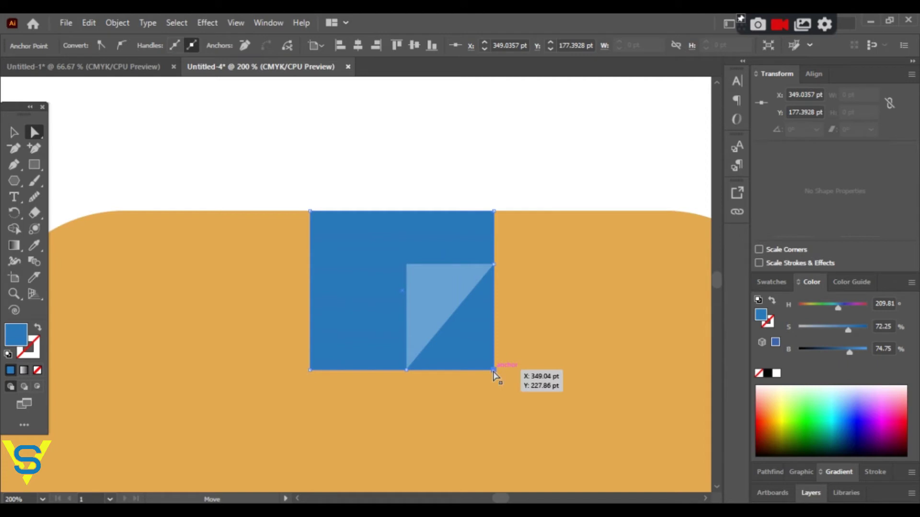
{"action": "left_click_drag", "start_coordinate": [494, 370], "coordinate": [441, 323]}
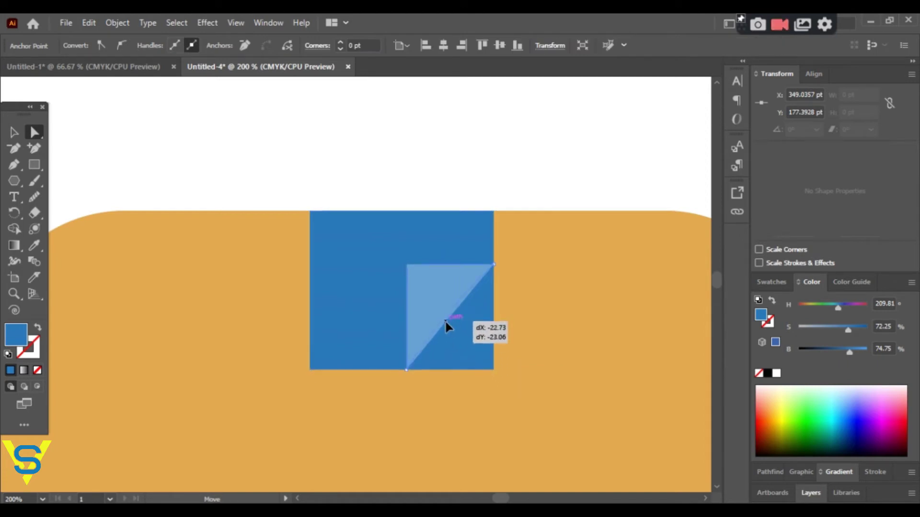
{"action": "left_click_drag", "start_coordinate": [441, 320], "coordinate": [445, 320]}
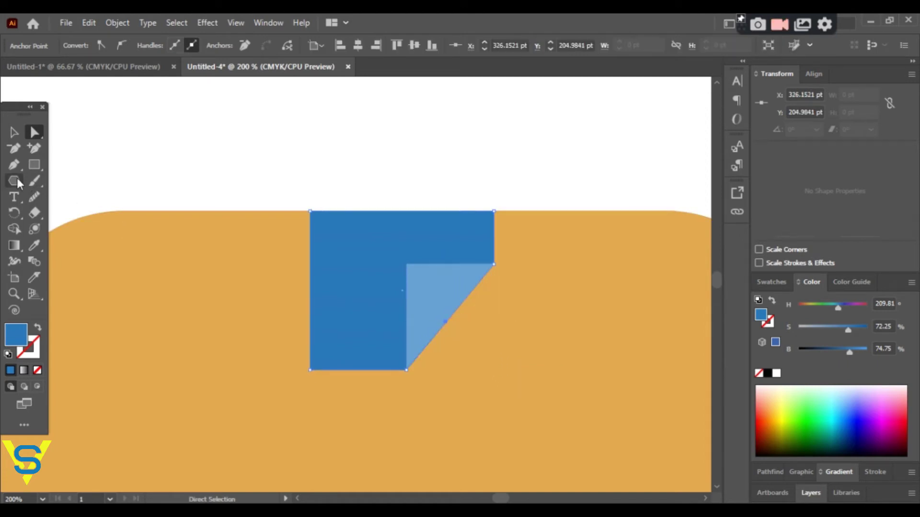
{"action": "left_click", "coordinate": [13, 133]}
{"action": "left_click", "coordinate": [186, 164]}
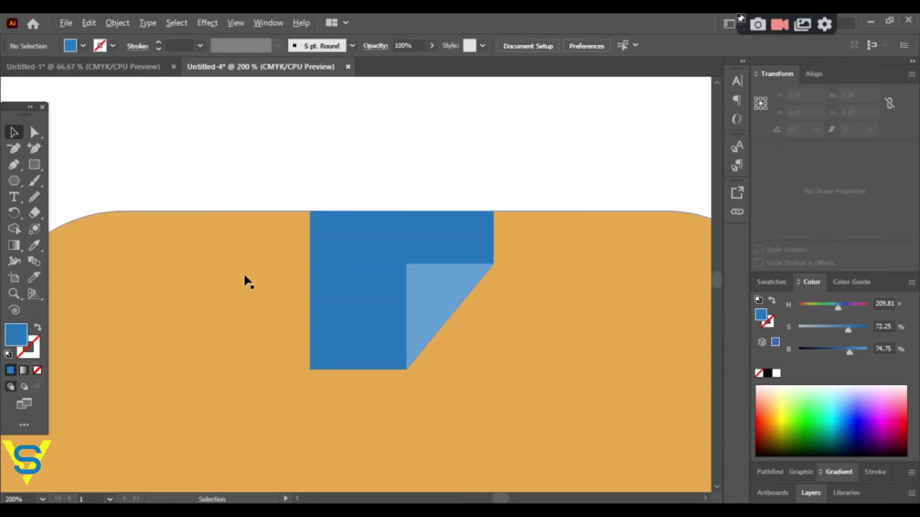
Undo the accidental move of the square and place a first Pen point above the icon.
{"action": "scroll", "coordinate": [246, 273], "scroll_direction": "down", "scroll_amount": 2}
{"action": "mouse_move", "coordinate": [310, 384]}
{"action": "left_mouse_down"}
{"action": "mouse_move", "coordinate": [313, 271]}
{"action": "mouse_move", "coordinate": [349, 292]}
{"action": "mouse_move", "coordinate": [340, 255]}
{"action": "mouse_move", "coordinate": [349, 266]}
{"action": "left_mouse_up"}
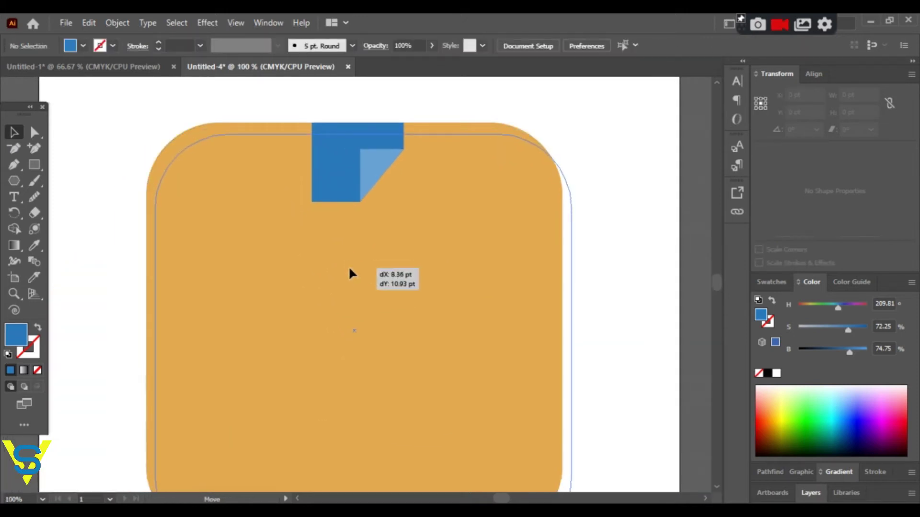
{"action": "key", "text": "ctrl+z"}
{"action": "key", "text": "p"}
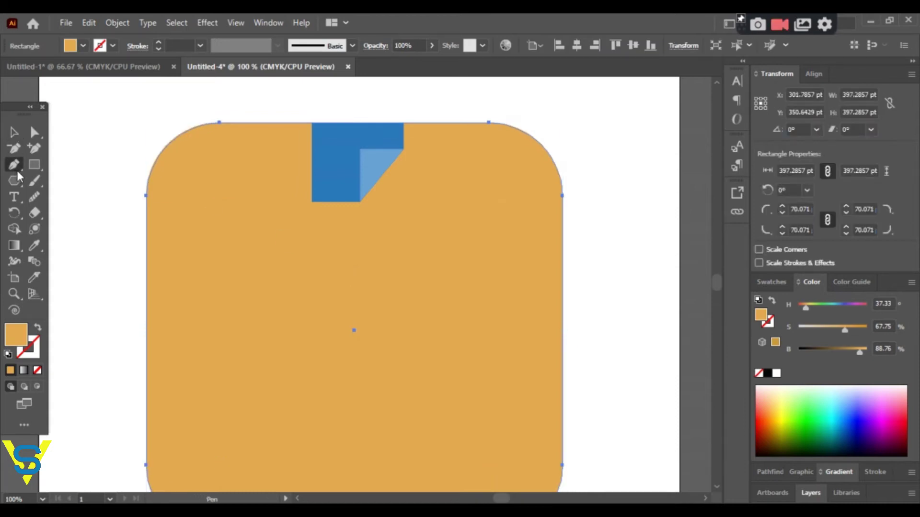
{"action": "scroll", "coordinate": [137, 263], "scroll_direction": "up", "scroll_amount": 2}
{"action": "scroll", "coordinate": [136, 263], "scroll_direction": "up", "scroll_amount": 2}
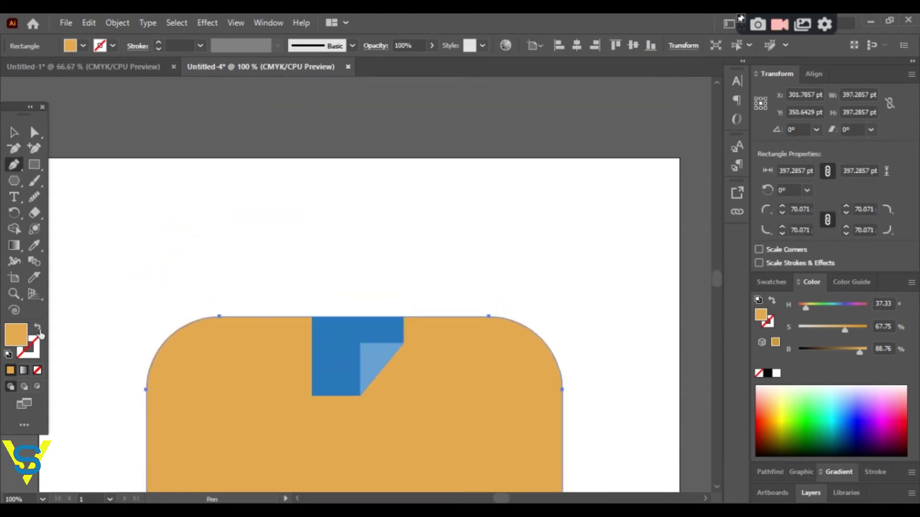
{"action": "left_click", "coordinate": [39, 330]}
{"action": "key", "text": "shift+x"}
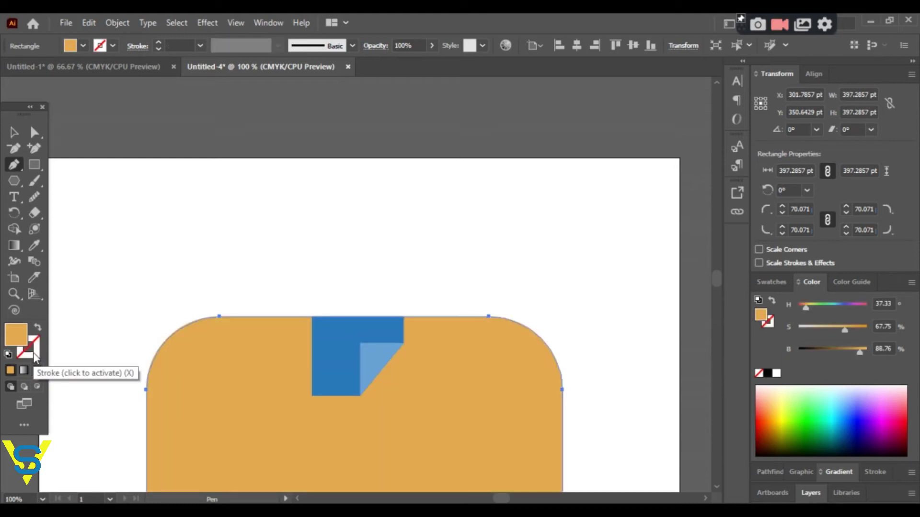
{"action": "left_click", "coordinate": [190, 225]}
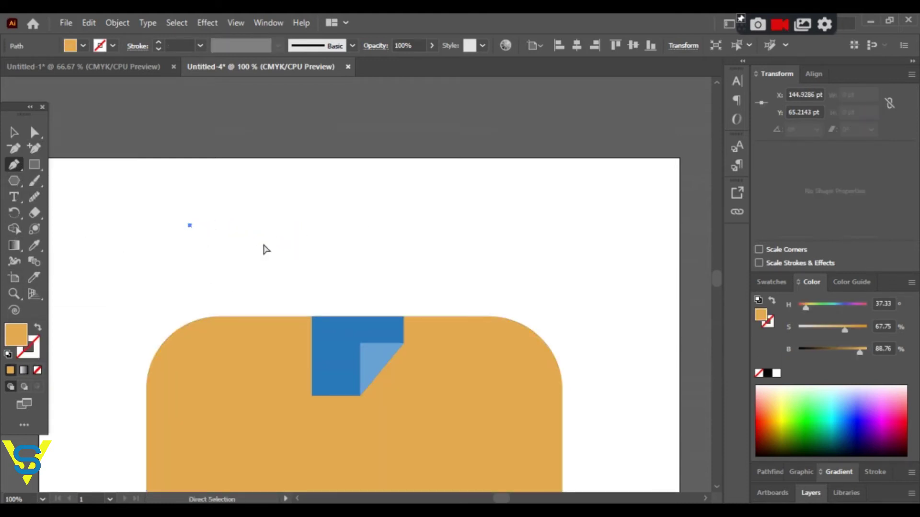
Draw the crescent curve with the Pen and round its left tip.
{"action": "key", "text": "ctrl+z"}
{"action": "mouse_move", "coordinate": [306, 218]}
{"action": "left_mouse_down"}
{"action": "mouse_move", "coordinate": [328, 200]}
{"action": "mouse_move", "coordinate": [303, 233]}
{"action": "mouse_move", "coordinate": [239, 246]}
{"action": "mouse_move", "coordinate": [245, 237]}
{"action": "mouse_move", "coordinate": [202, 219]}
{"action": "left_mouse_up"}
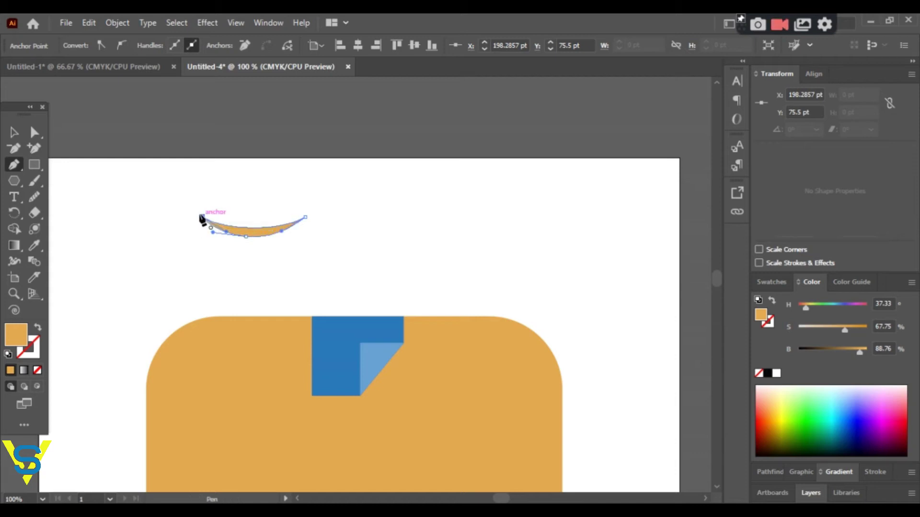
{"action": "left_click", "coordinate": [34, 132]}
{"action": "scroll", "coordinate": [250, 245], "scroll_direction": "up", "scroll_amount": 1}
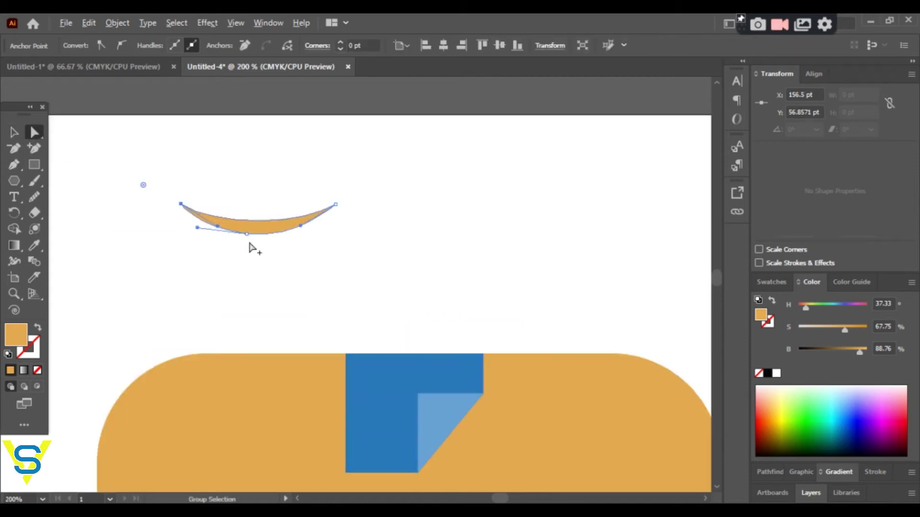
{"action": "scroll", "coordinate": [256, 237], "scroll_direction": "up", "scroll_amount": 2}
{"action": "scroll", "coordinate": [256, 228], "scroll_direction": "up", "scroll_amount": 2}
{"action": "scroll", "coordinate": [257, 233], "scroll_direction": "up", "scroll_amount": 2}
{"action": "scroll", "coordinate": [271, 247], "scroll_direction": "up", "scroll_amount": 1}
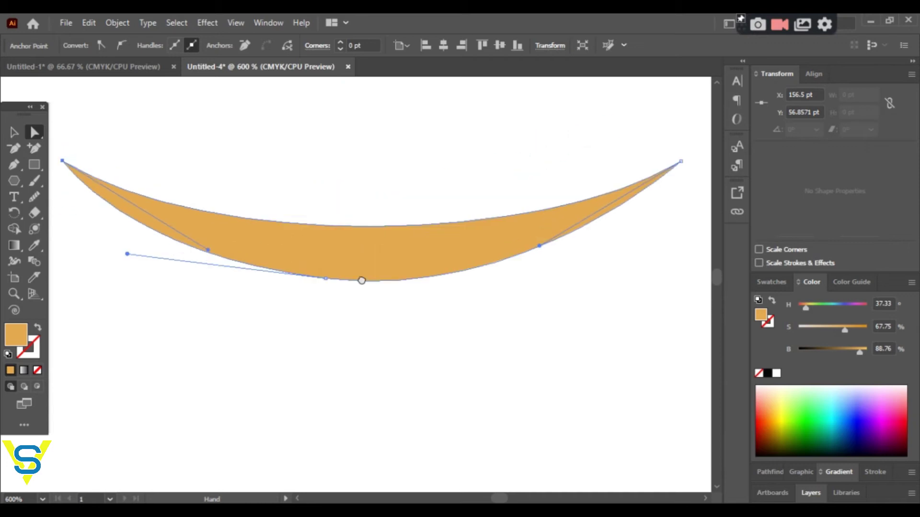
{"action": "left_click_drag", "start_coordinate": [136, 211], "coordinate": [158, 222]}
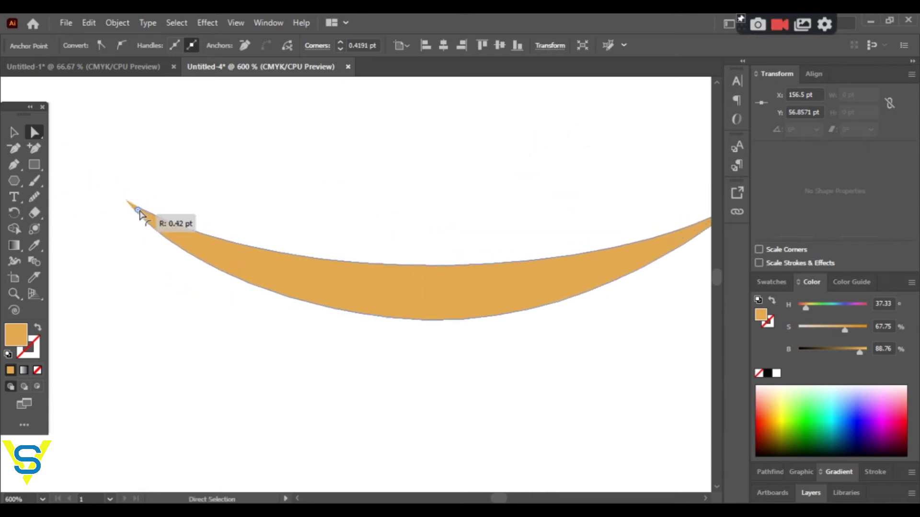
Adjust the crescent's upper edge and round its right tip.
{"action": "left_click", "coordinate": [329, 311]}
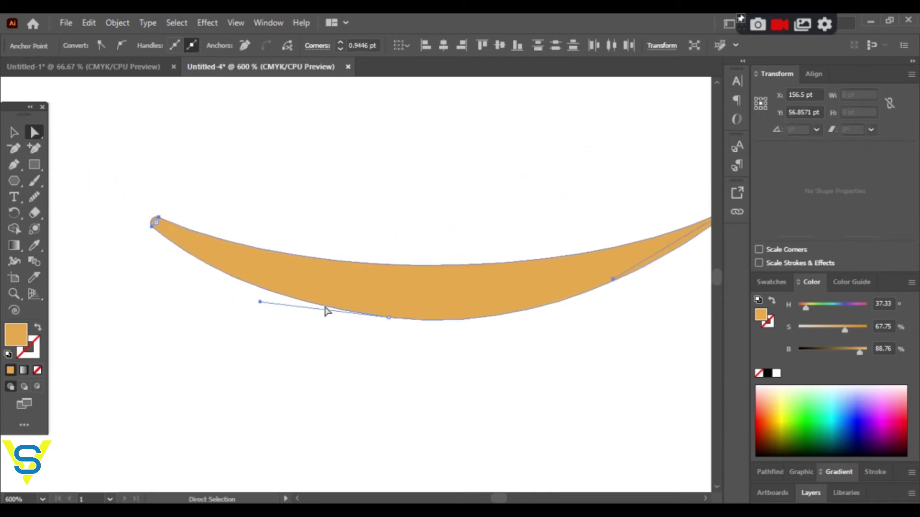
{"action": "scroll", "coordinate": [393, 368], "scroll_direction": "right", "scroll_amount": 1}
{"action": "scroll", "coordinate": [362, 368], "scroll_direction": "right", "scroll_amount": 2}
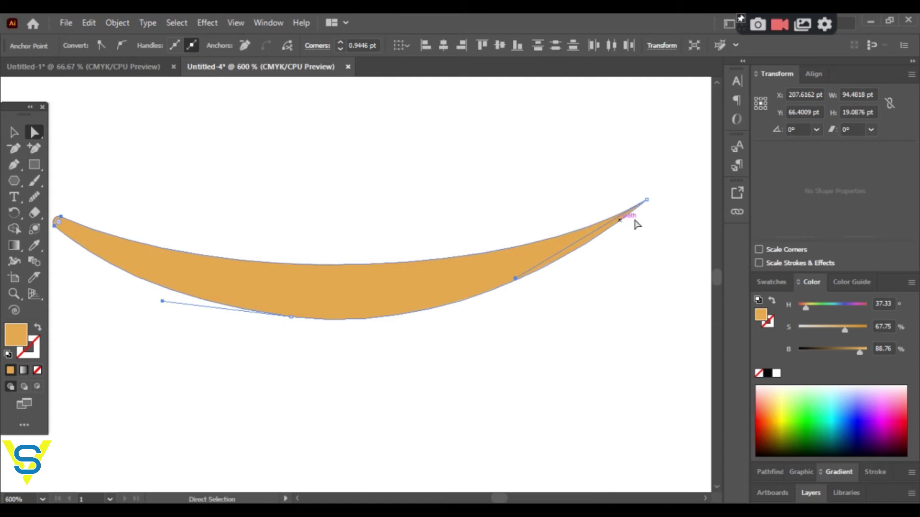
{"action": "left_click_drag", "start_coordinate": [570, 236], "coordinate": [565, 233]}
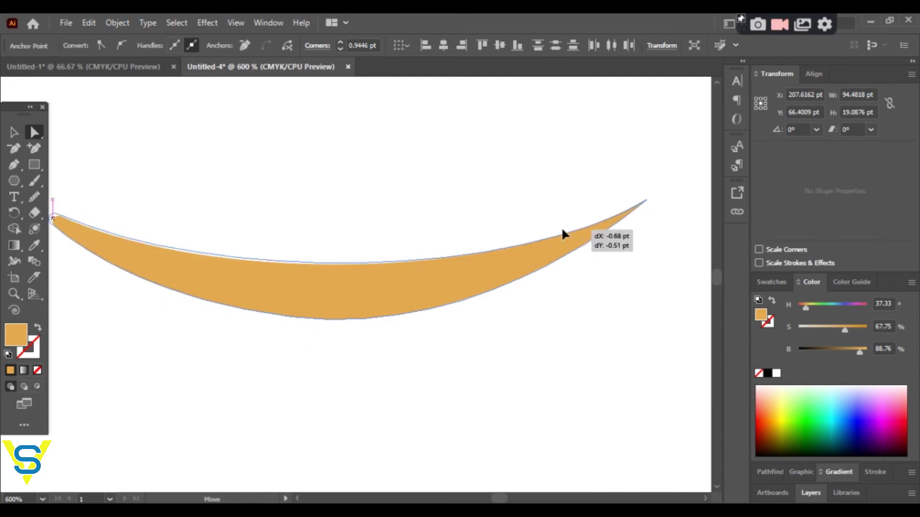
{"action": "left_click", "coordinate": [638, 206]}
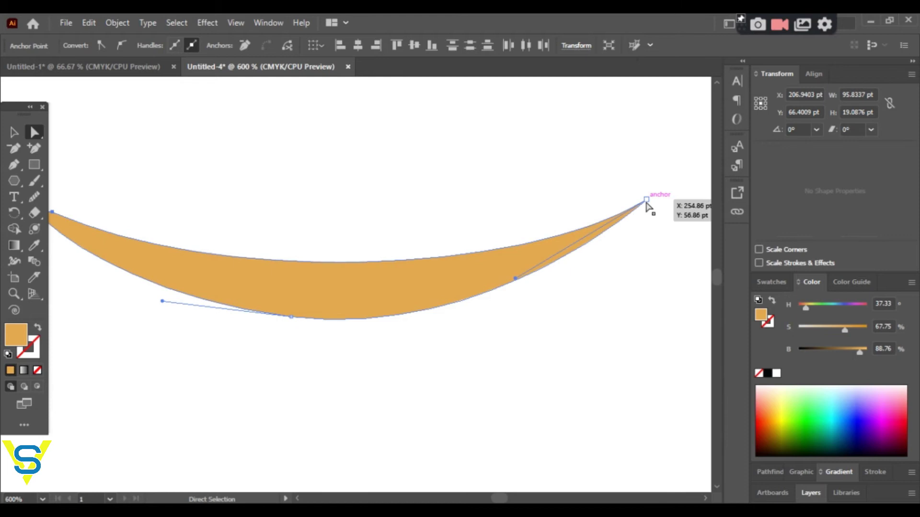
{"action": "left_click_drag", "start_coordinate": [635, 210], "coordinate": [602, 231]}
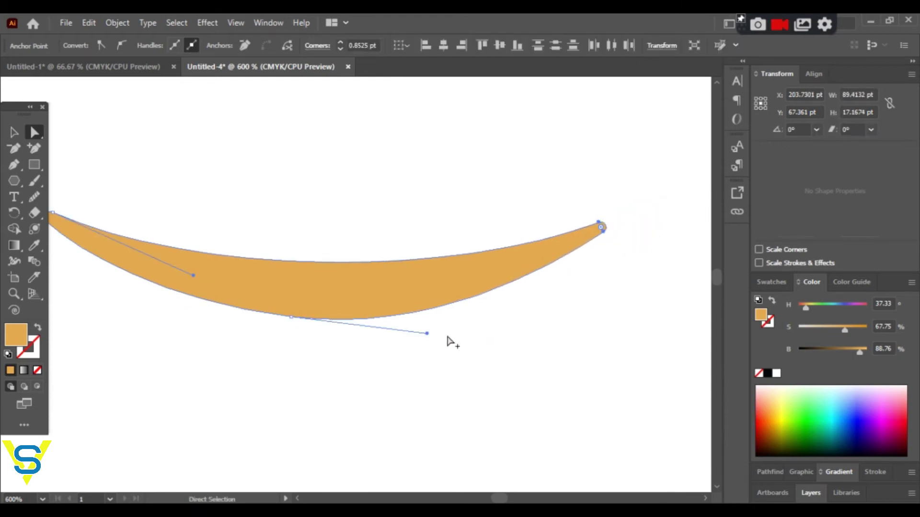
{"action": "key", "text": "ctrl+minus"}
Stretch the crescent wider on both sides and fill it black.
{"action": "left_click", "coordinate": [14, 134]}
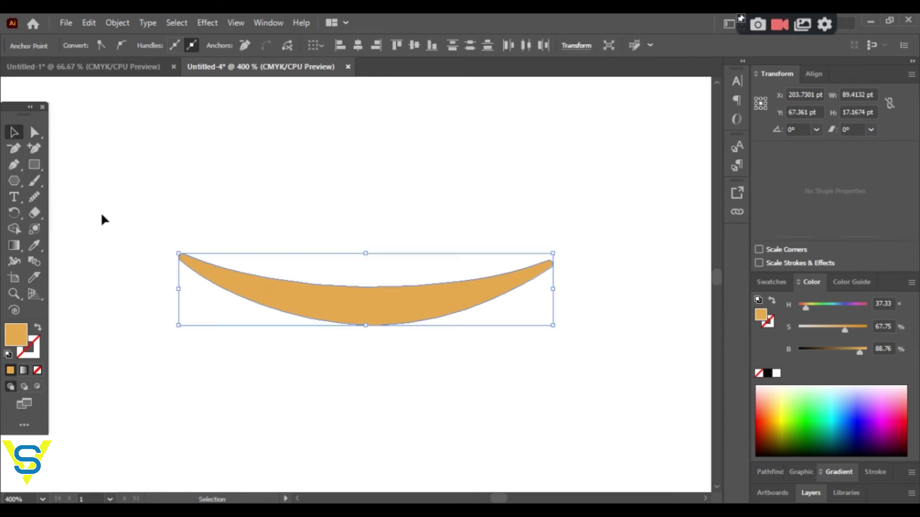
{"action": "left_click_drag", "start_coordinate": [178, 289], "coordinate": [119, 288]}
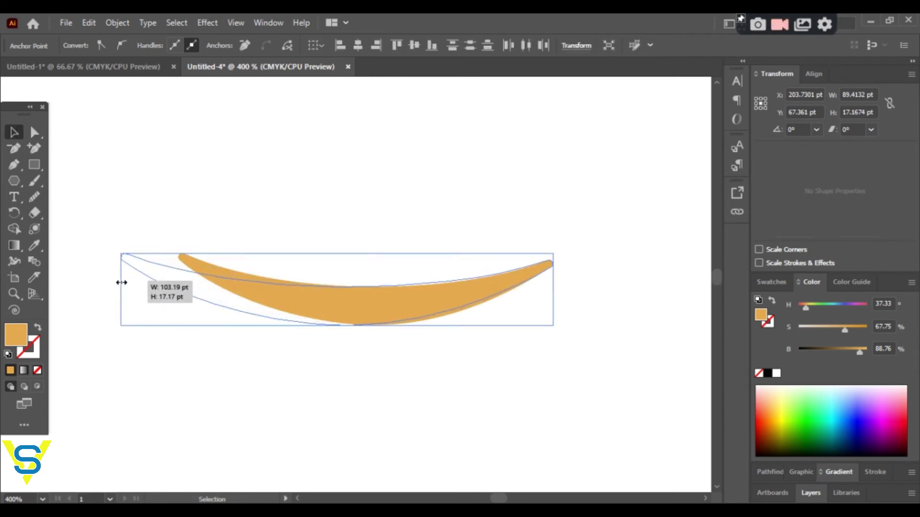
{"action": "left_click_drag", "start_coordinate": [555, 289], "coordinate": [588, 289]}
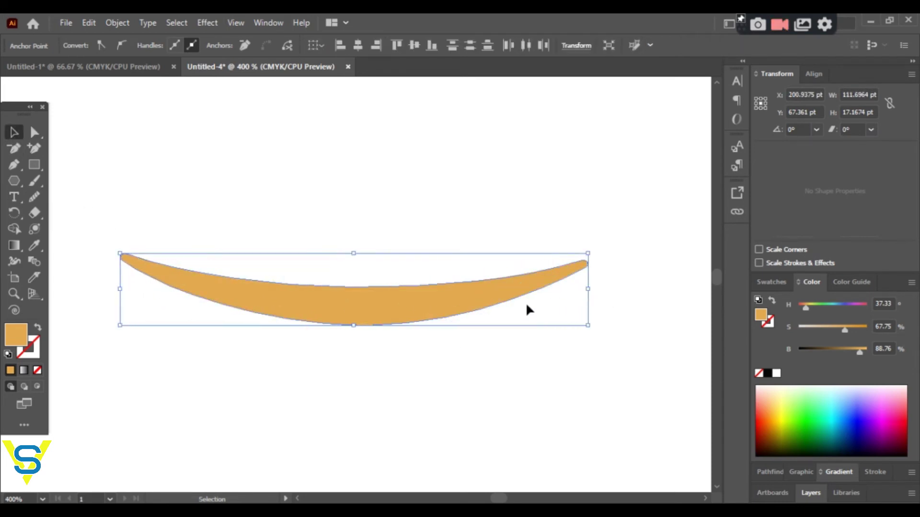
{"action": "left_click", "coordinate": [30, 134]}
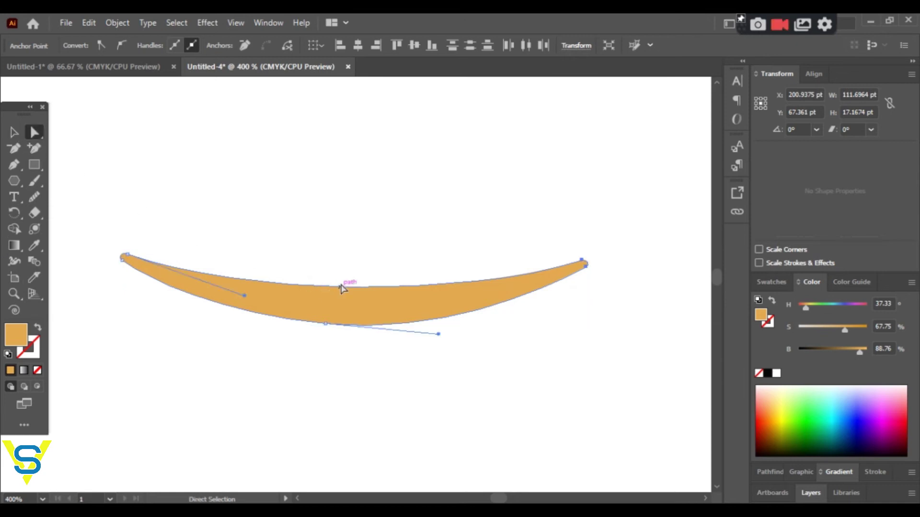
{"action": "left_click_drag", "start_coordinate": [341, 287], "coordinate": [323, 297]}
{"action": "left_click", "coordinate": [329, 244]}
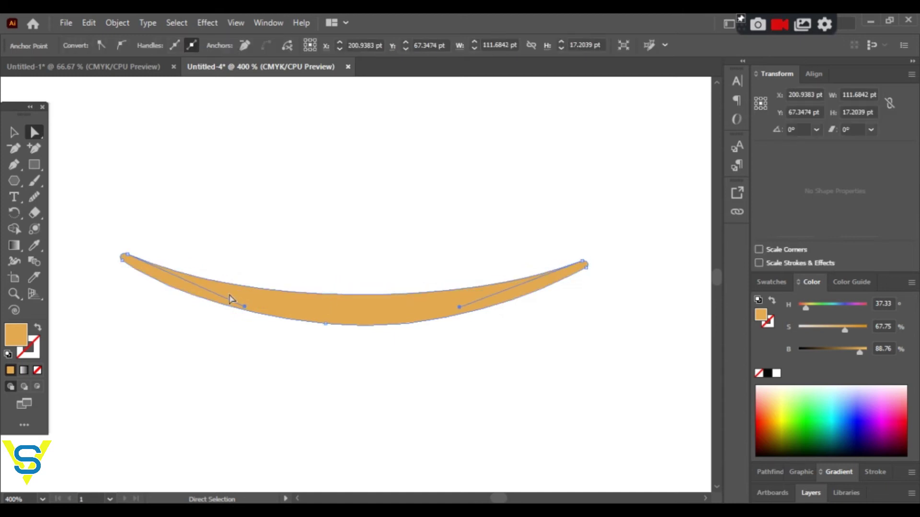
{"action": "double_click", "coordinate": [14, 336]}
{"action": "left_click", "coordinate": [586, 372]}
Confirm the black fill and draw a hooked arrowhead path at the crescent's right end.
{"action": "left_click", "coordinate": [809, 209]}
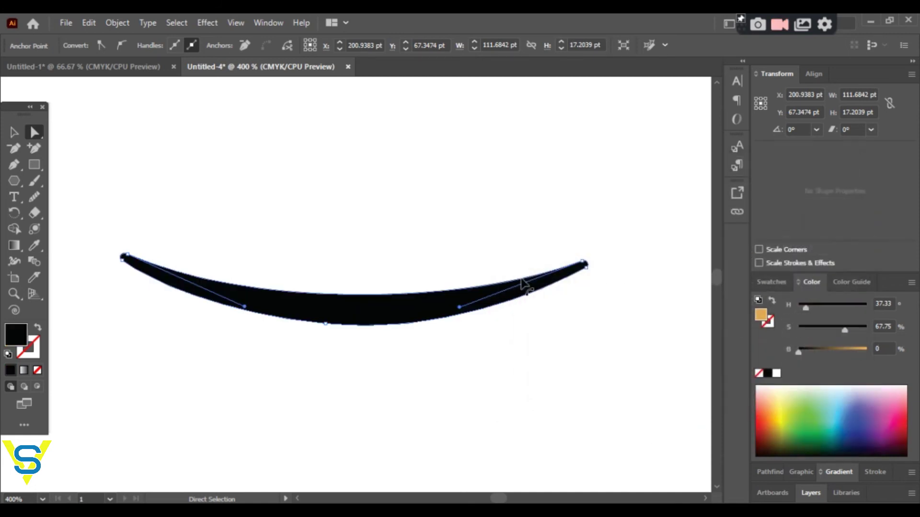
{"action": "left_click", "coordinate": [14, 166]}
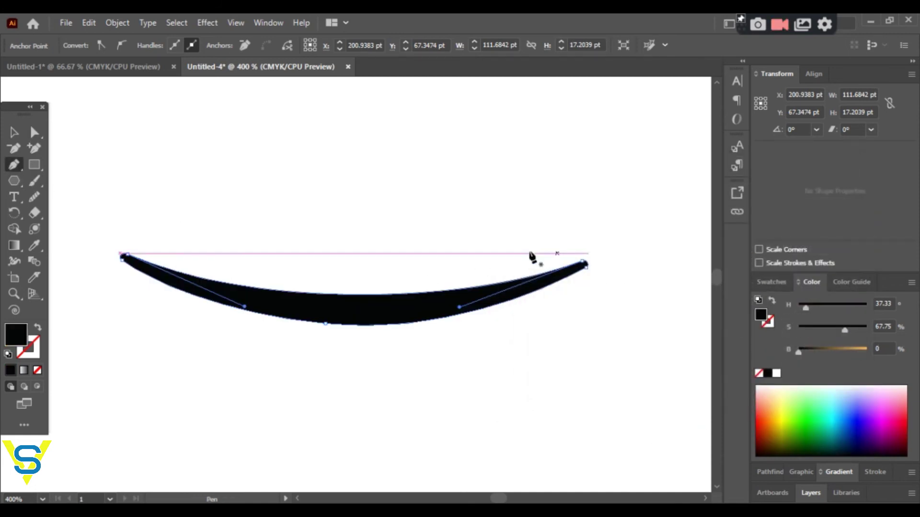
{"action": "mouse_move", "coordinate": [525, 245]}
{"action": "left_mouse_down"}
{"action": "mouse_move", "coordinate": [620, 252]}
{"action": "mouse_move", "coordinate": [657, 267]}
{"action": "left_mouse_up"}
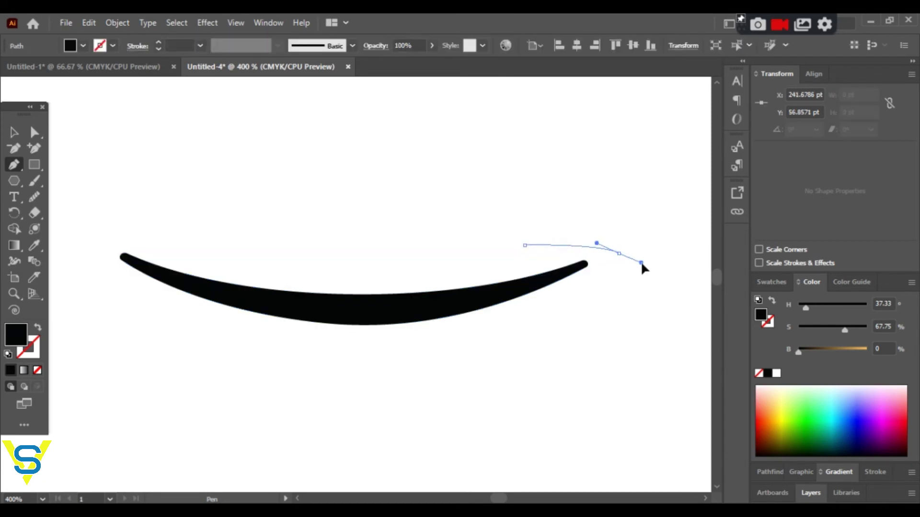
{"action": "left_click", "coordinate": [618, 252]}
{"action": "left_click", "coordinate": [551, 305]}
{"action": "mouse_move", "coordinate": [529, 306]}
{"action": "left_mouse_down"}
{"action": "mouse_move", "coordinate": [511, 313]}
{"action": "mouse_move", "coordinate": [601, 305]}
{"action": "left_mouse_up"}
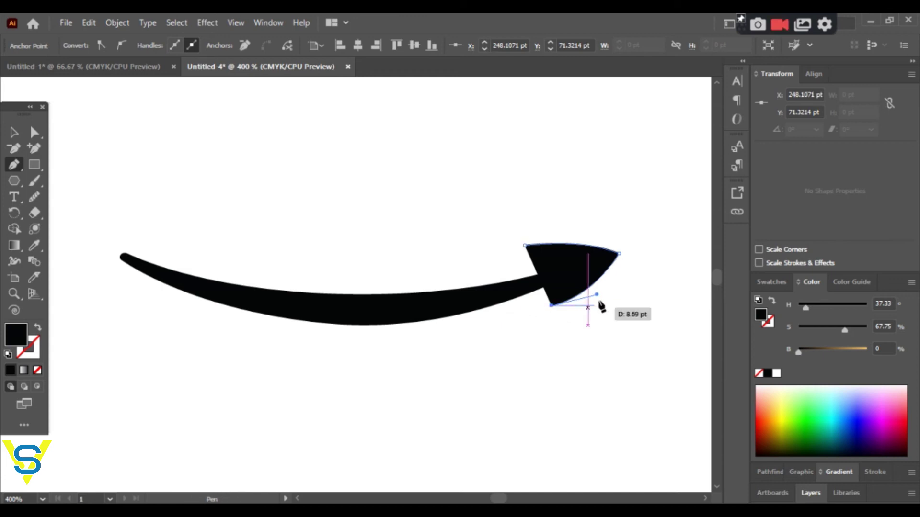
{"action": "left_click_drag", "start_coordinate": [641, 257], "coordinate": [663, 197]}
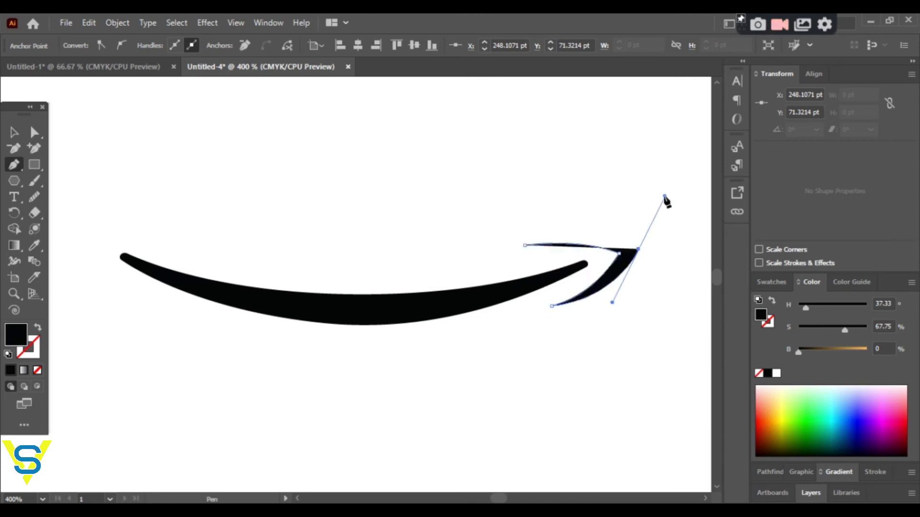
{"action": "left_click", "coordinate": [638, 250]}
{"action": "left_click_drag", "start_coordinate": [526, 245], "coordinate": [563, 234]}
{"action": "left_click_drag", "start_coordinate": [450, 261], "coordinate": [428, 269]}
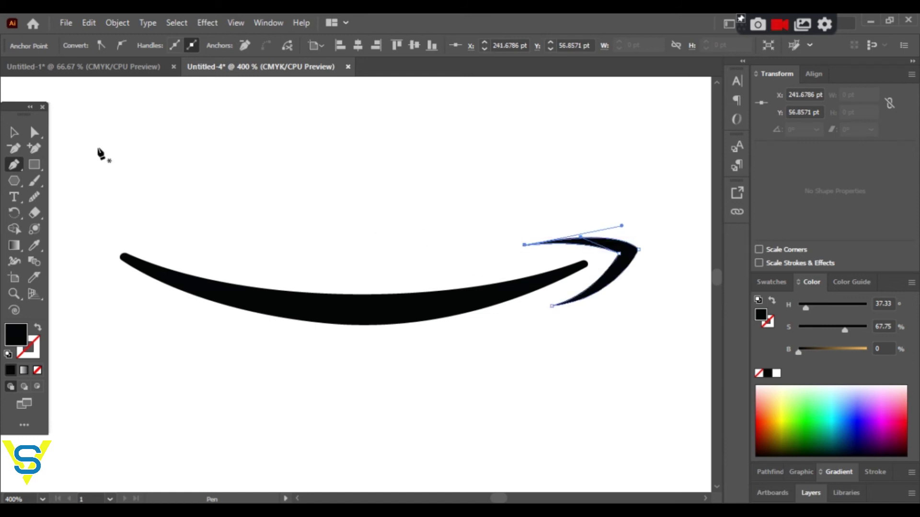
Round the arrowhead's inner corner and outer tip to 2.92 pt.
{"action": "left_click", "coordinate": [27, 130]}
{"action": "scroll", "coordinate": [644, 257], "scroll_direction": "up", "scroll_amount": 3}
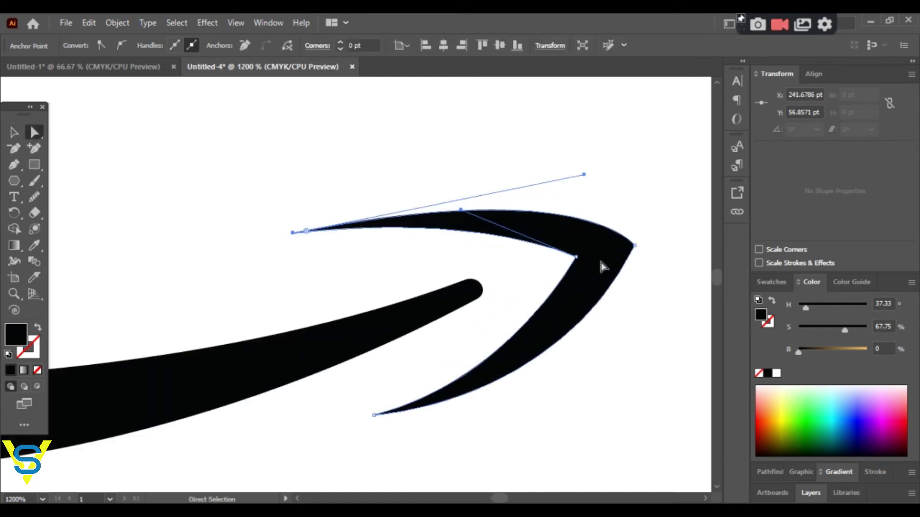
{"action": "left_click", "coordinate": [577, 257]}
{"action": "left_click_drag", "start_coordinate": [564, 263], "coordinate": [539, 271]}
{"action": "left_click", "coordinate": [634, 246]}
{"action": "left_click_drag", "start_coordinate": [622, 250], "coordinate": [583, 259]}
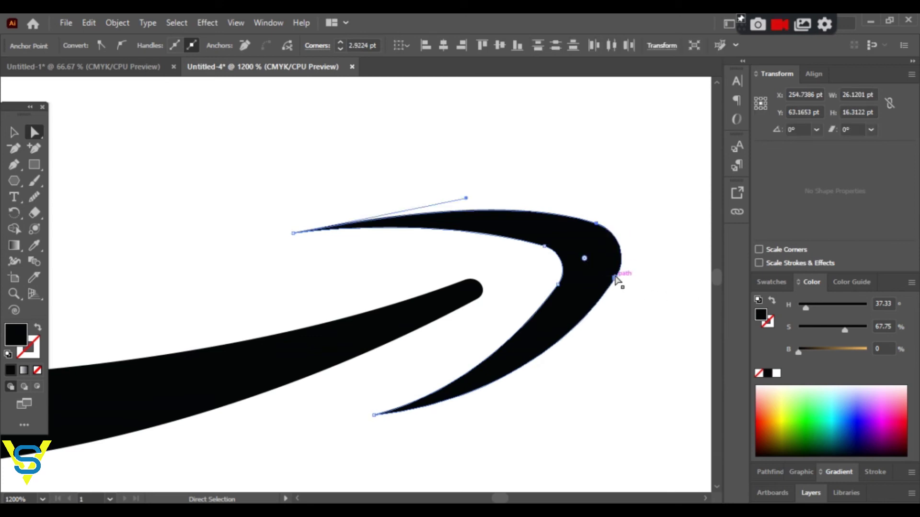
{"action": "scroll", "coordinate": [589, 311], "scroll_direction": "down", "scroll_amount": 1}
{"action": "scroll", "coordinate": [589, 311], "scroll_direction": "down", "scroll_amount": 2}
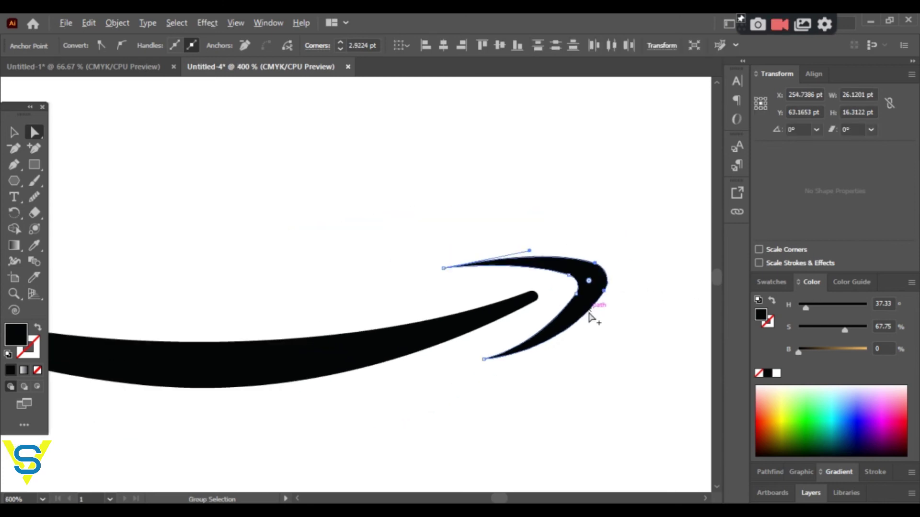
{"action": "scroll", "coordinate": [589, 311], "scroll_direction": "down", "scroll_amount": 2}
Widen the swoosh leftward and move it down into the orange icon.
{"action": "left_click", "coordinate": [14, 133]}
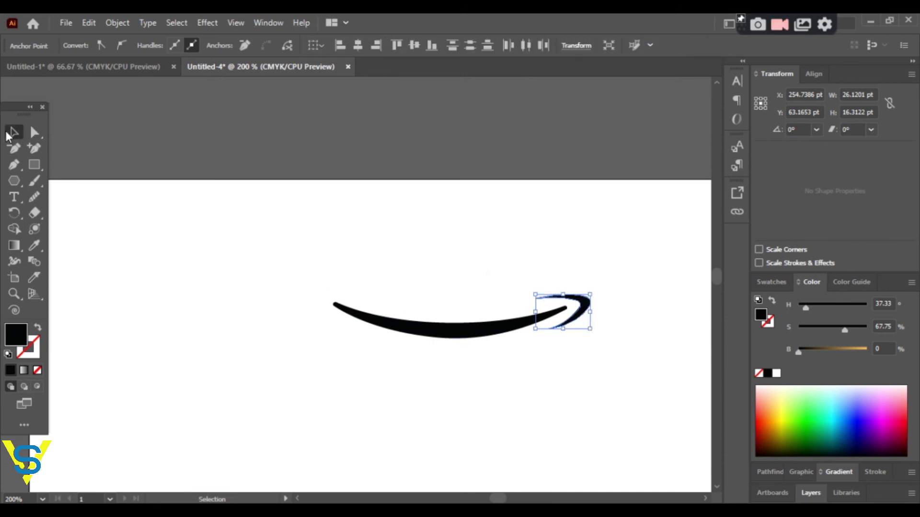
{"action": "left_click", "coordinate": [442, 330]}
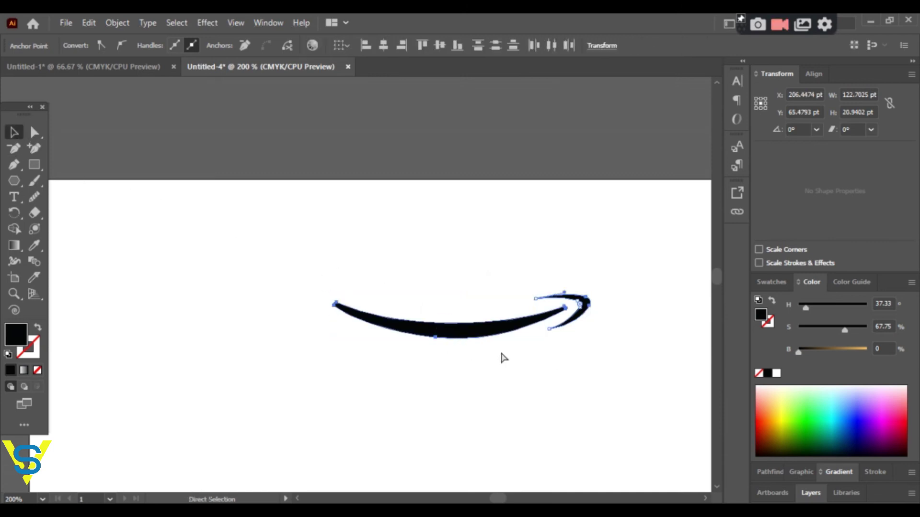
{"action": "left_click_drag", "start_coordinate": [333, 319], "coordinate": [298, 317]}
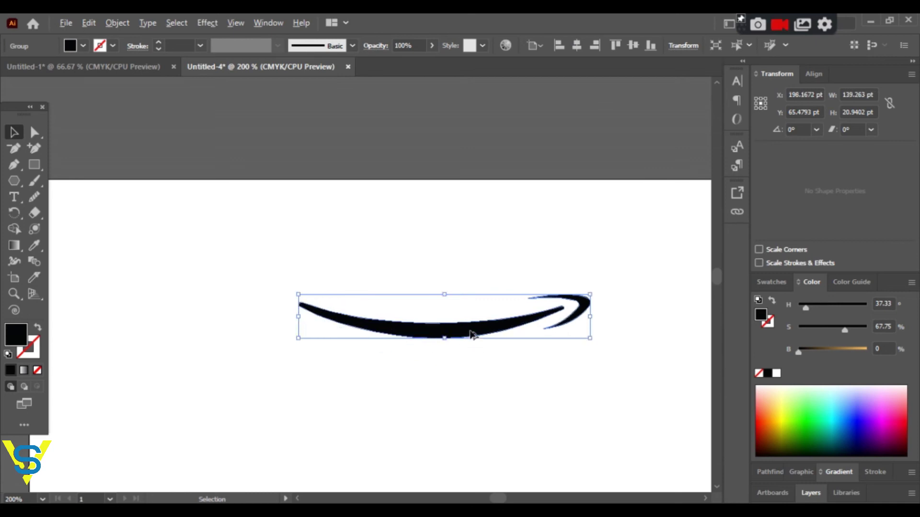
{"action": "key", "text": "ctrl+minus"}
{"action": "key", "text": "ctrl+minus"}
{"action": "key", "text": "ctrl+minus"}
{"action": "left_click_drag", "start_coordinate": [479, 338], "coordinate": [546, 488]}
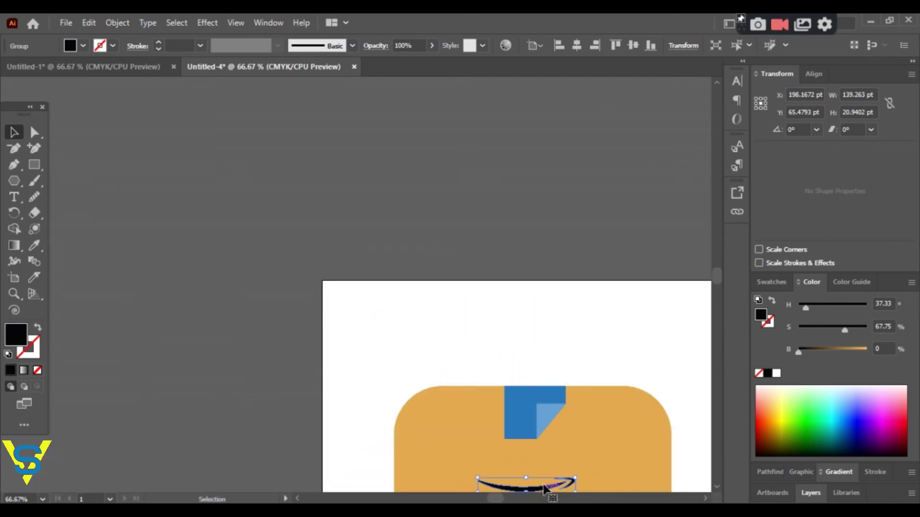
{"action": "scroll", "coordinate": [532, 431], "scroll_direction": "down", "scroll_amount": 5}
{"action": "left_click_drag", "start_coordinate": [542, 333], "coordinate": [507, 380]}
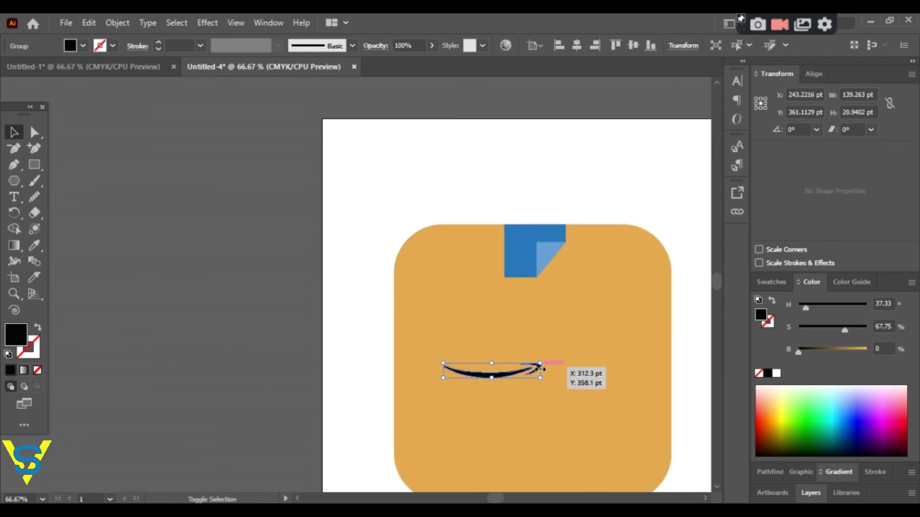
Enlarge the swoosh to 337.5 × 51.73 pt and nudge it into place.
{"action": "left_click_drag", "start_coordinate": [542, 369], "coordinate": [630, 370]}
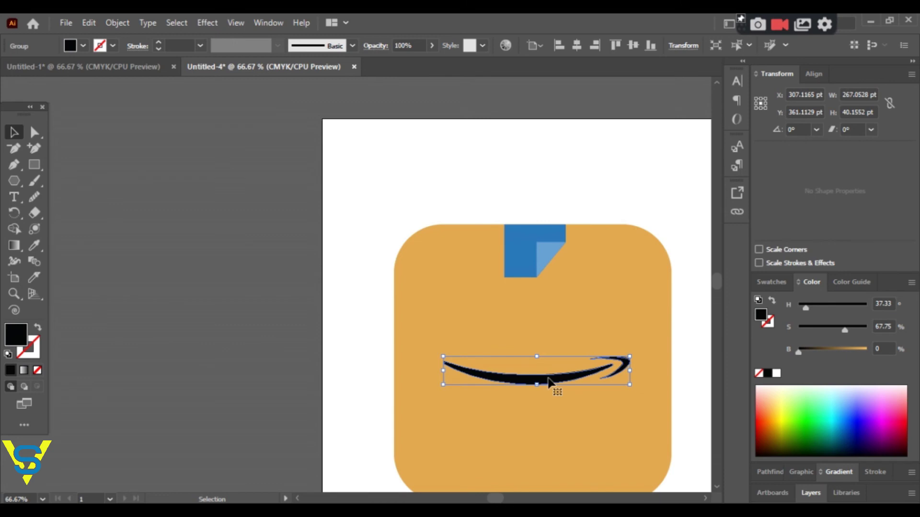
{"action": "left_click_drag", "start_coordinate": [536, 358], "coordinate": [536, 353]}
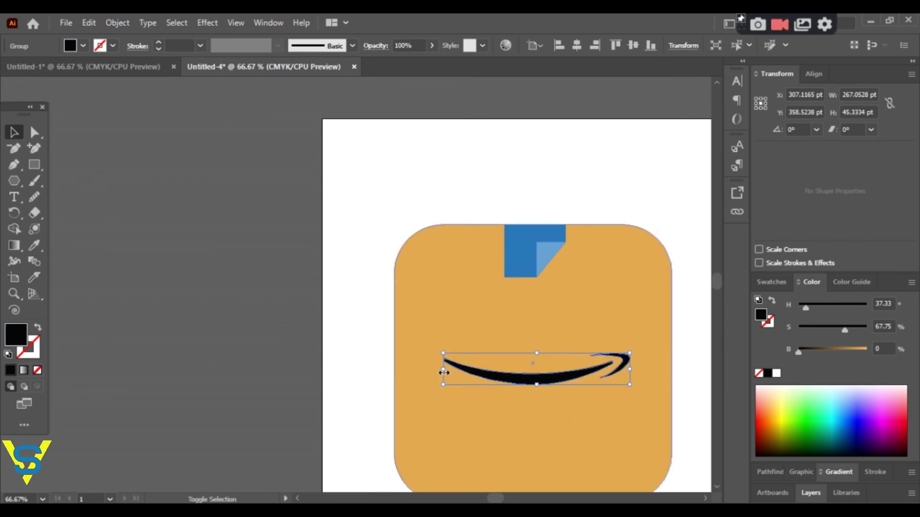
{"action": "left_click_drag", "start_coordinate": [446, 369], "coordinate": [417, 370]}
{"action": "left_click_drag", "start_coordinate": [629, 369], "coordinate": [653, 369]}
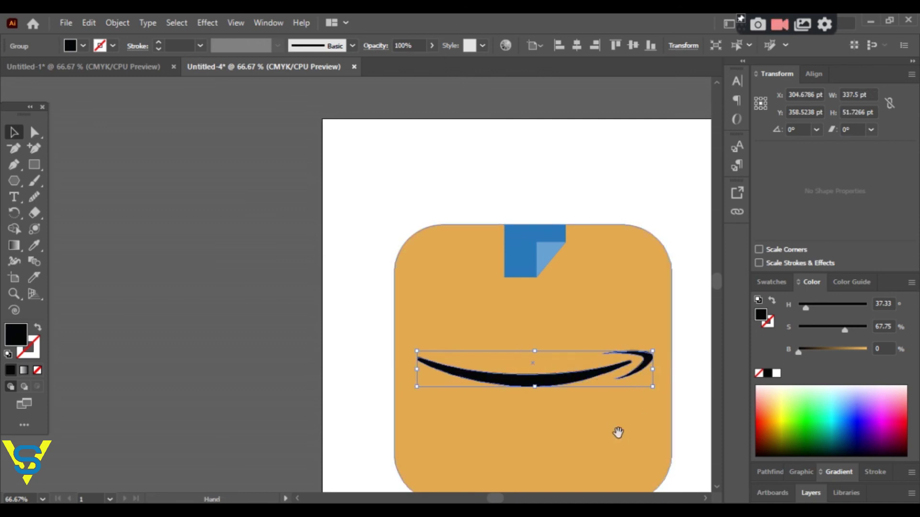
{"action": "left_click_drag", "start_coordinate": [616, 431], "coordinate": [507, 393]}
{"action": "left_click_drag", "start_coordinate": [452, 337], "coordinate": [450, 341]}
Deselect the swoosh and compare the icon with the one in the Untitled-1 document.
{"action": "left_click", "coordinate": [594, 389]}
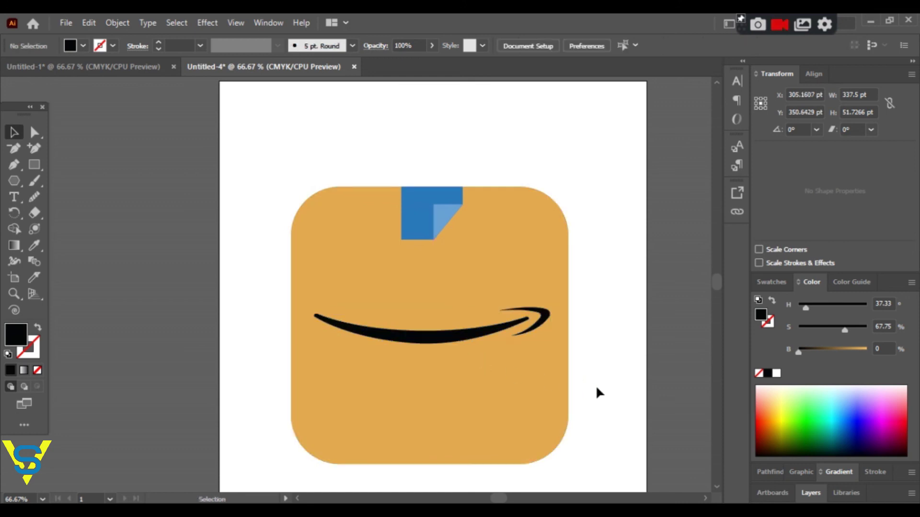
{"action": "left_click", "coordinate": [119, 77]}
{"action": "left_click", "coordinate": [264, 67]}
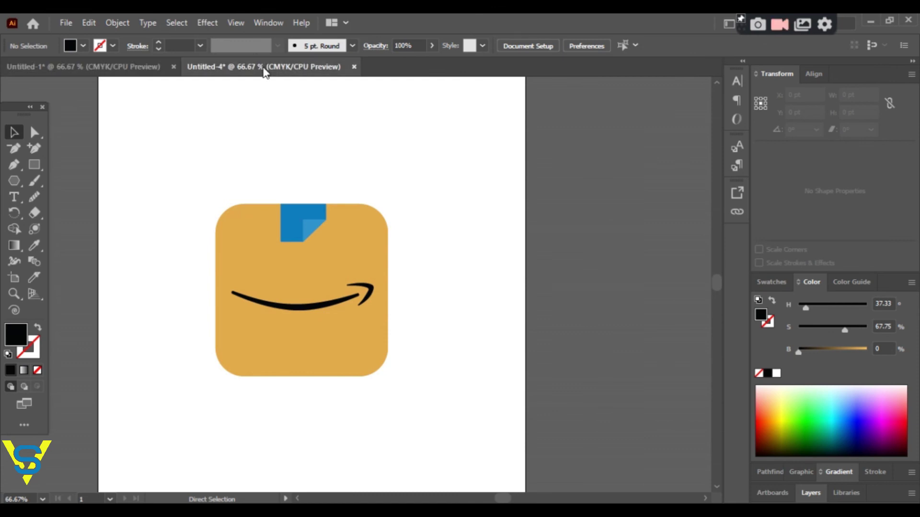
{"action": "scroll", "coordinate": [411, 251], "scroll_direction": "down", "scroll_amount": 1}
{"action": "scroll", "coordinate": [415, 252], "scroll_direction": "down", "scroll_amount": 1}
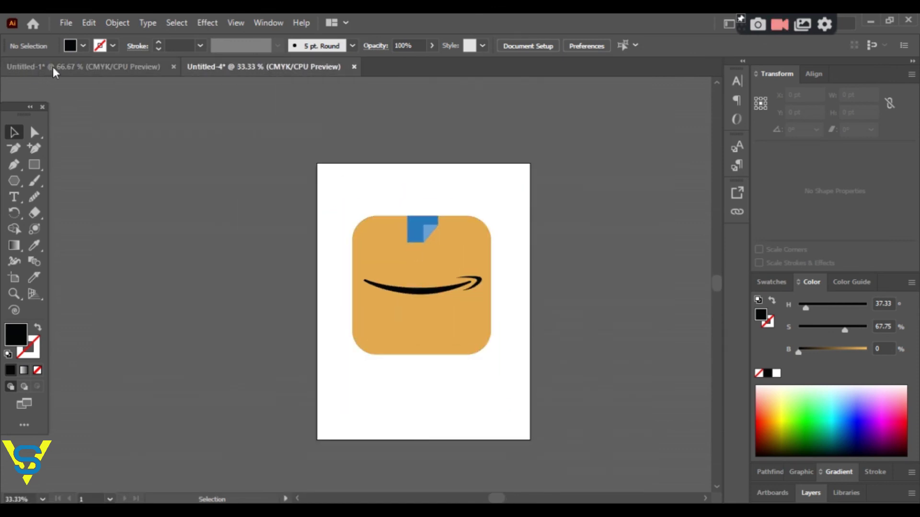
{"action": "left_click", "coordinate": [53, 67]}
{"action": "left_click", "coordinate": [303, 70]}
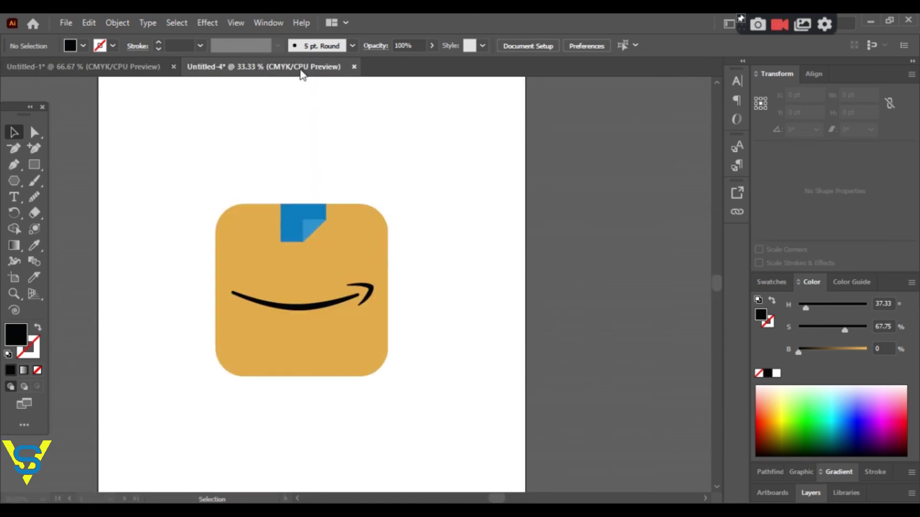
{"action": "scroll", "coordinate": [433, 290], "scroll_direction": "up", "scroll_amount": 2}
{"action": "scroll", "coordinate": [440, 298], "scroll_direction": "up", "scroll_amount": 1}
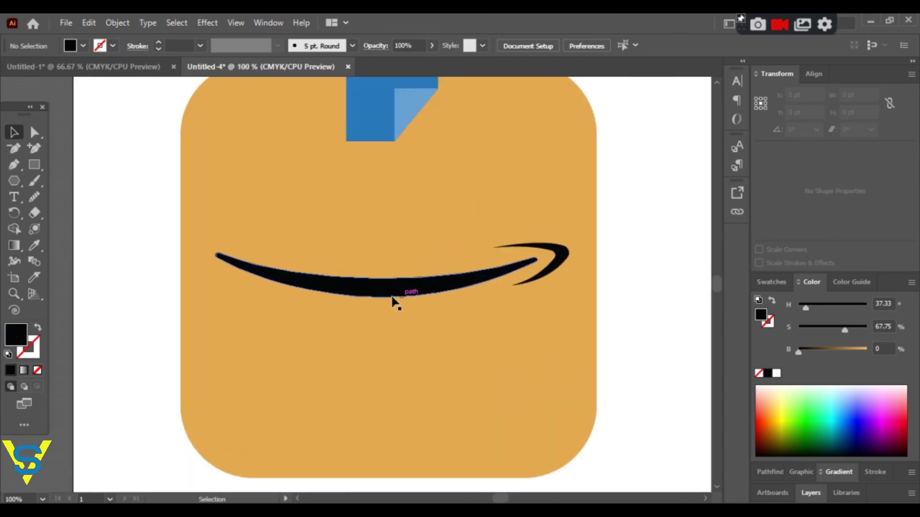
Pull the smile curve's top edge down to a slimmer 307.17 × 42.56 pt shape.
{"action": "left_click", "coordinate": [394, 293]}
{"action": "left_click", "coordinate": [34, 132]}
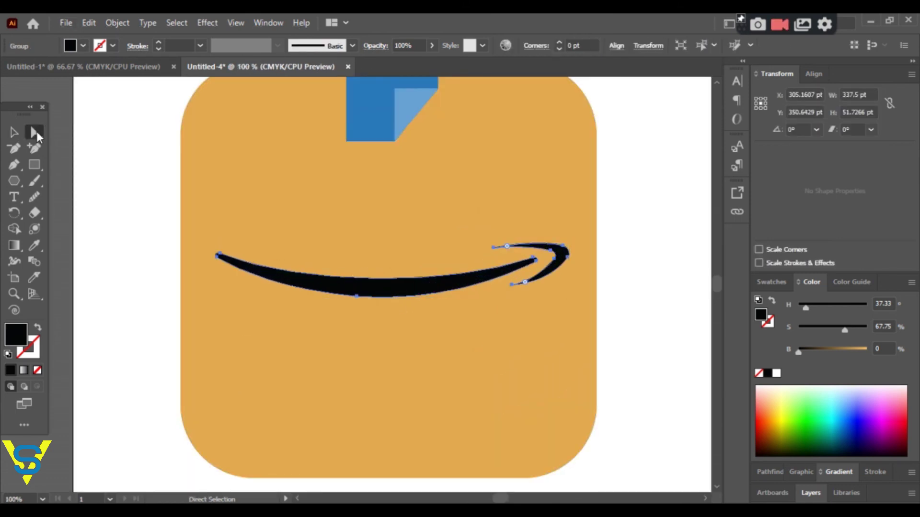
{"action": "scroll", "coordinate": [337, 291], "scroll_direction": "up", "scroll_amount": 2}
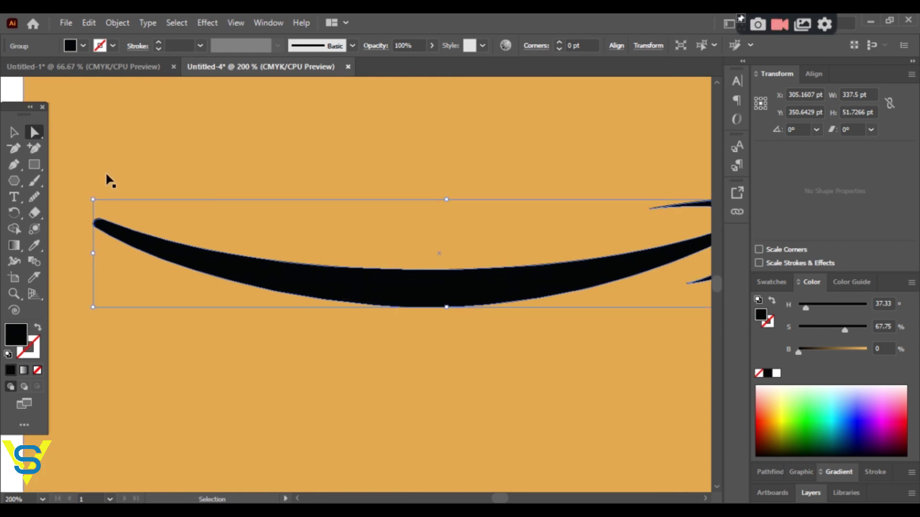
{"action": "left_click", "coordinate": [300, 226]}
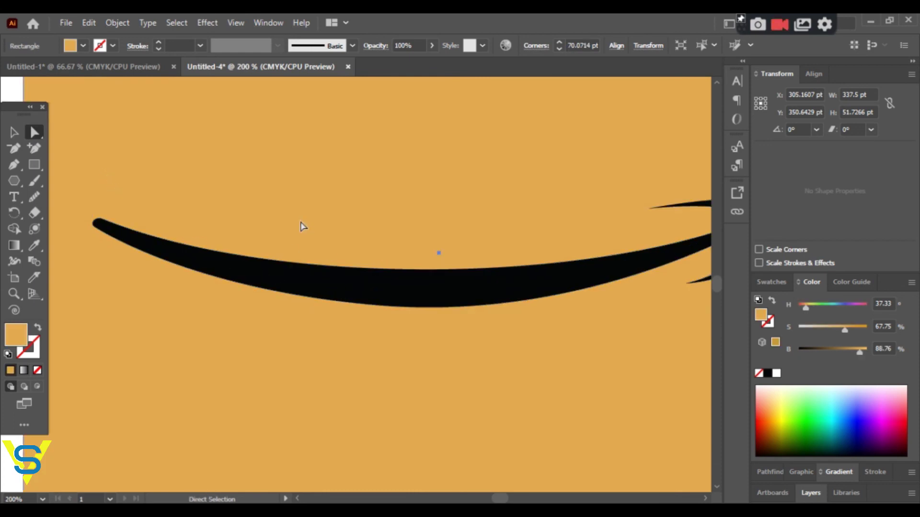
{"action": "left_click", "coordinate": [315, 286]}
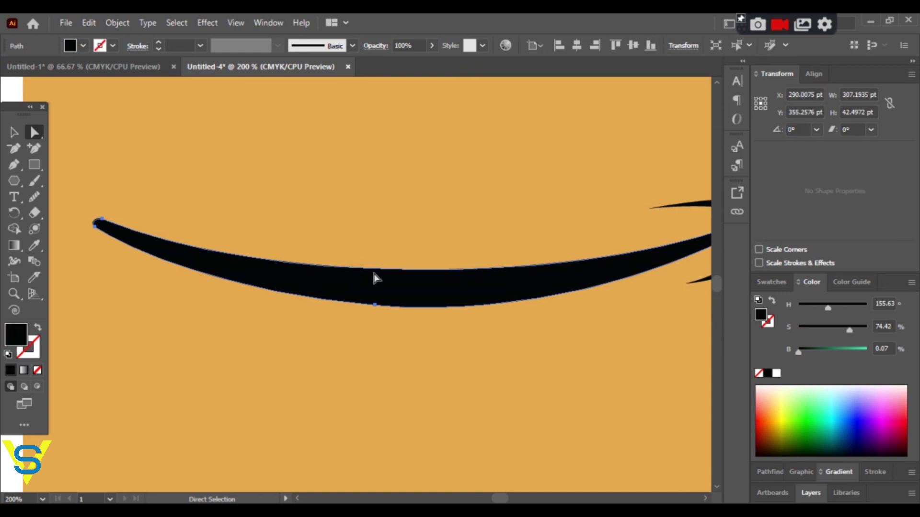
{"action": "left_click", "coordinate": [417, 263]}
{"action": "left_click", "coordinate": [426, 271], "text": "shift"}
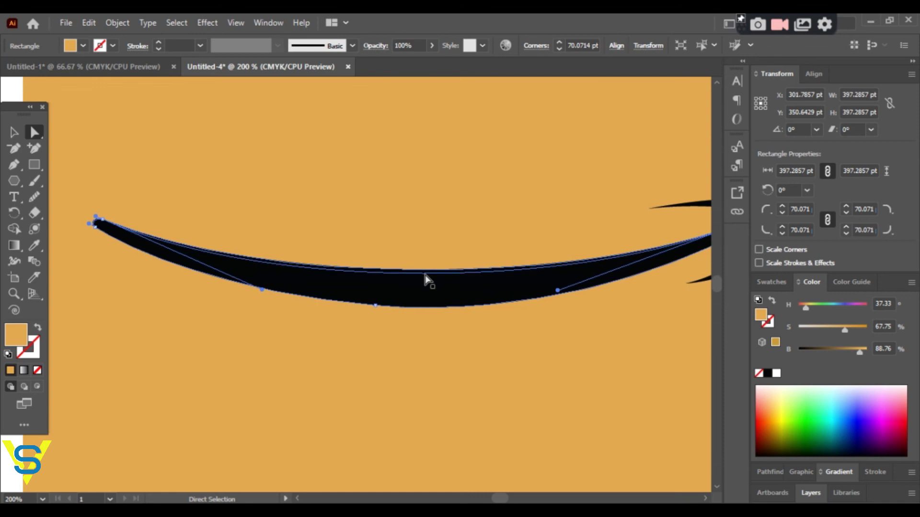
{"action": "left_click_drag", "start_coordinate": [425, 281], "coordinate": [428, 286]}
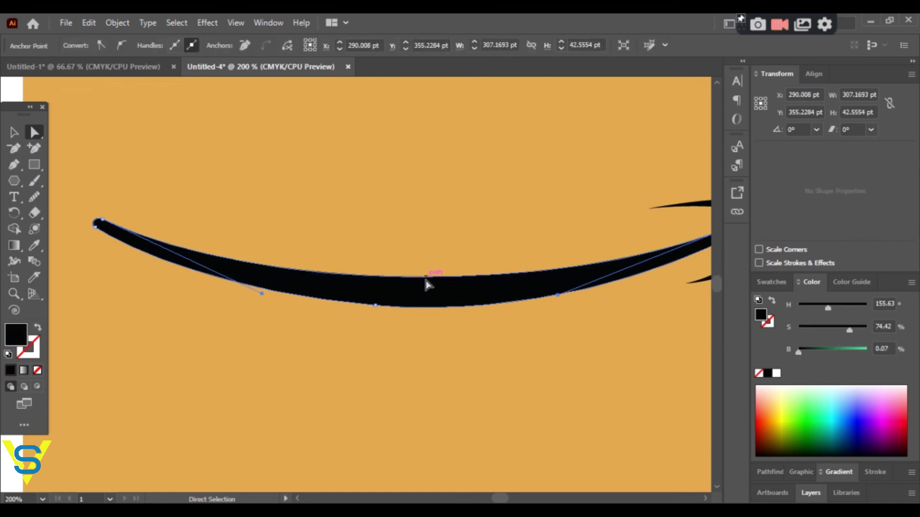
{"action": "scroll", "coordinate": [427, 324], "scroll_direction": "down", "scroll_amount": 2, "text": "alt"}
{"action": "scroll", "coordinate": [426, 323], "scroll_direction": "down", "scroll_amount": 1, "text": "alt"}
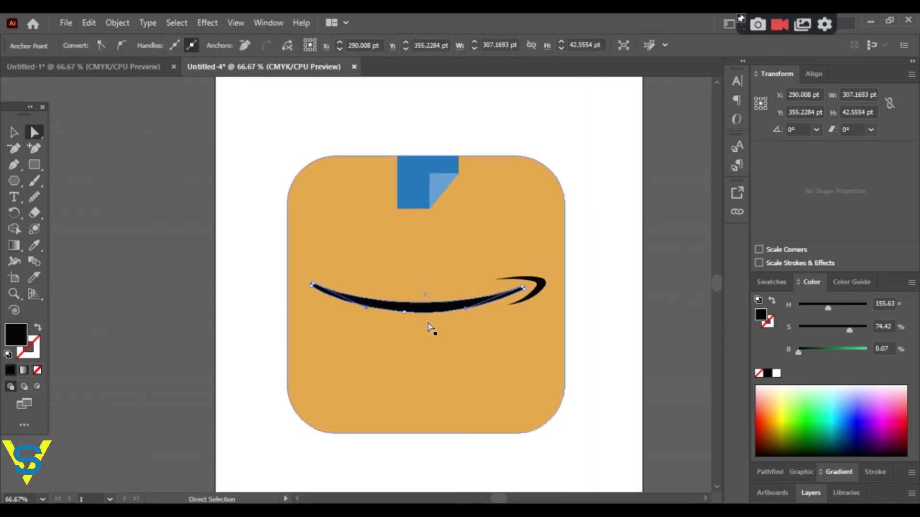
{"action": "left_click", "coordinate": [607, 416]}
Export As PNG named 'amazon logo' with High (300 ppi) resolution and Transparent background.
{"action": "scroll", "coordinate": [606, 416], "scroll_direction": "down", "scroll_amount": 1, "text": "alt"}
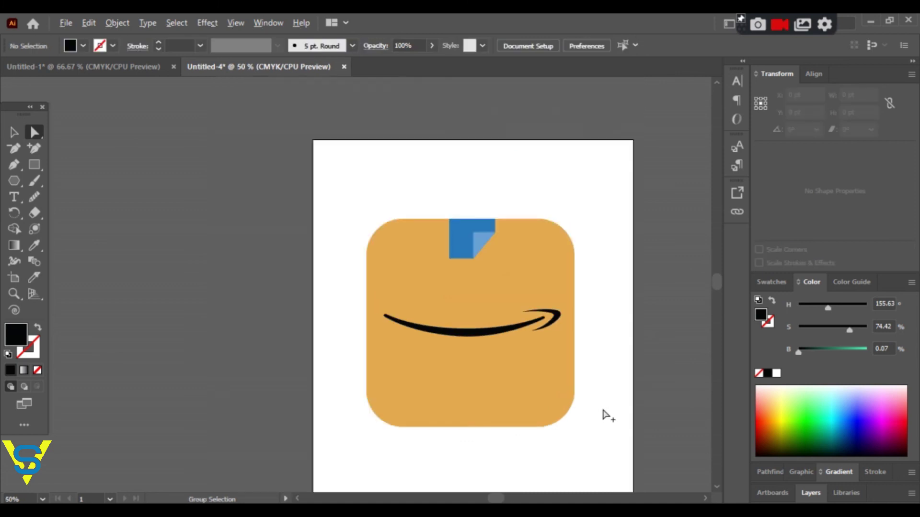
{"action": "left_click", "coordinate": [66, 23]}
{"action": "mouse_move", "coordinate": [91, 284]}
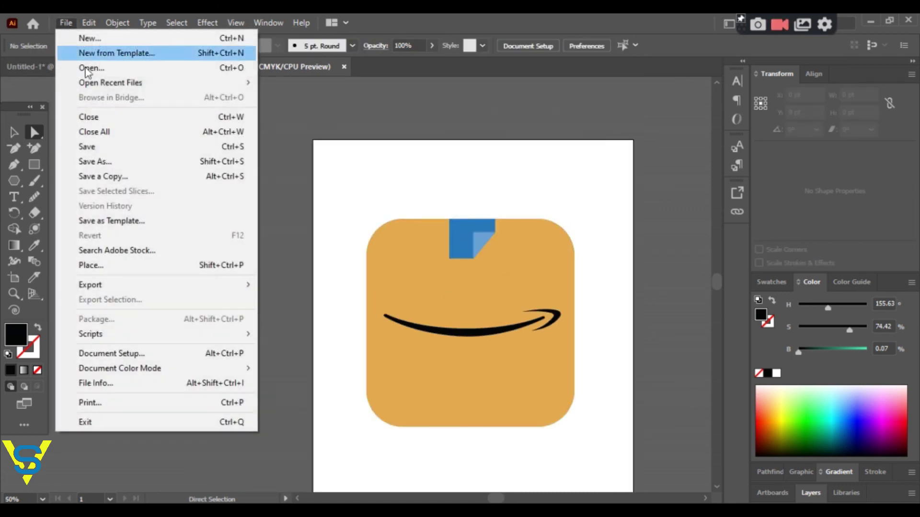
{"action": "left_click", "coordinate": [277, 301]}
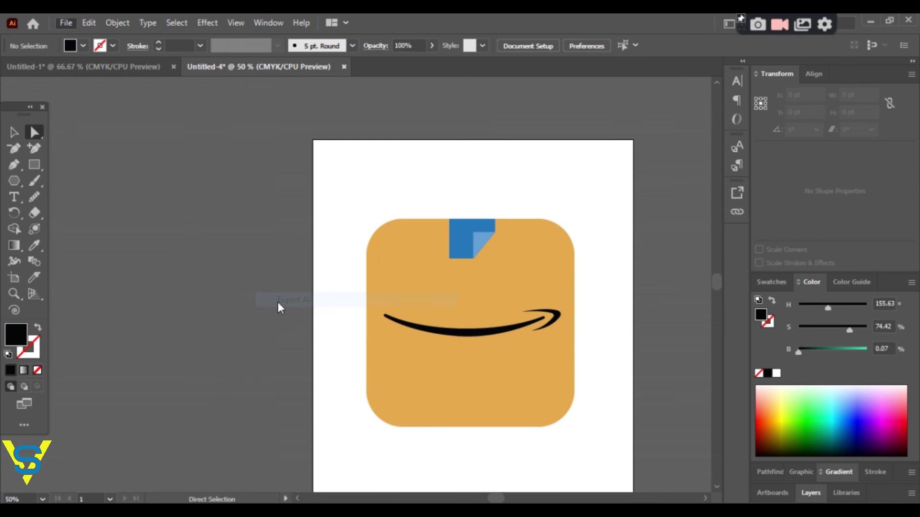
{"action": "type", "text": "amazon "}
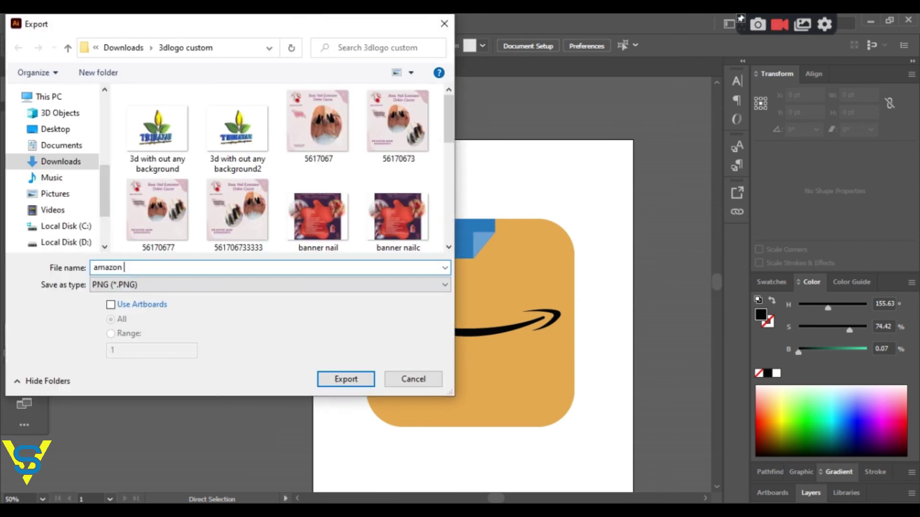
{"action": "type", "text": "logo"}
{"action": "left_click", "coordinate": [349, 379]}
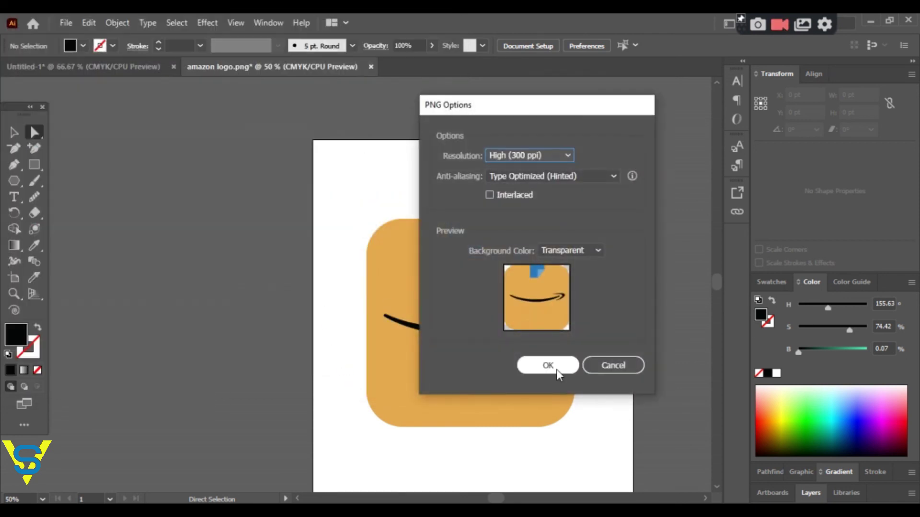
{"action": "left_click", "coordinate": [547, 366]}
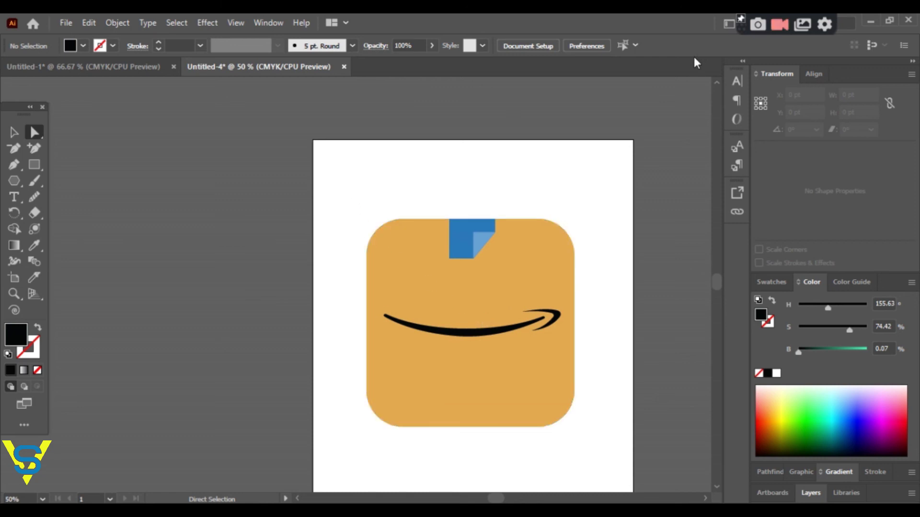
{"action": "left_click", "coordinate": [779, 24]}
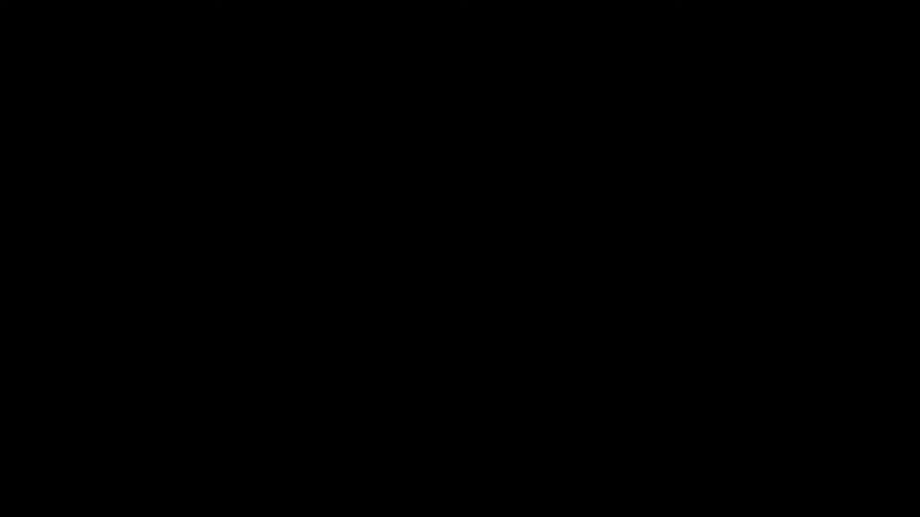